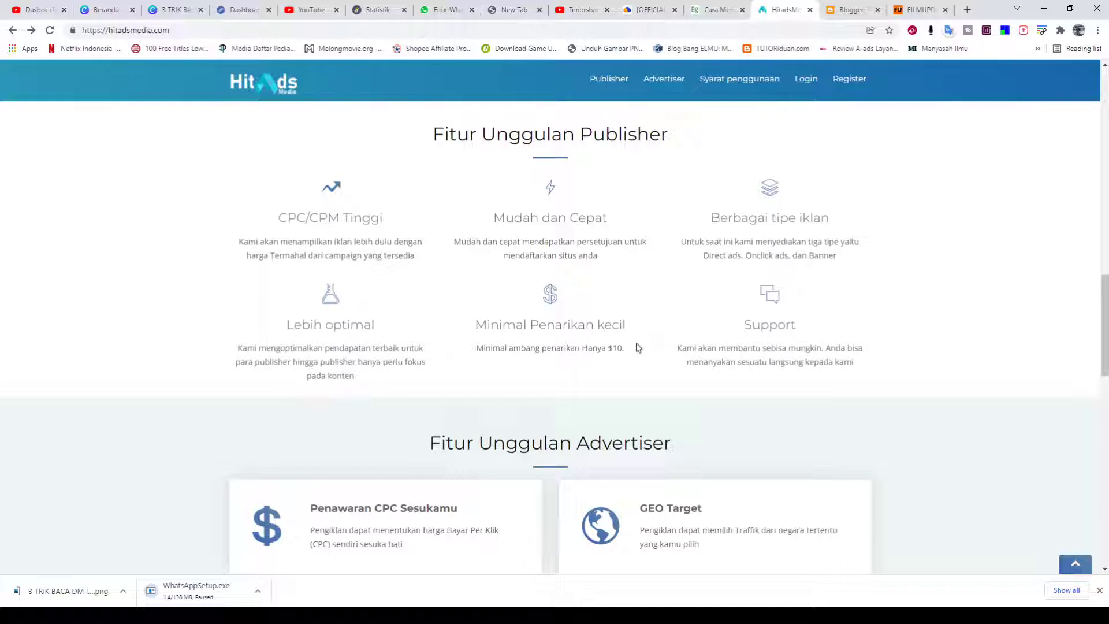
Return to the start of the HitAds Media homepage and open the new account registration (Daftar) form.
{"action": "scroll", "coordinate": [633, 336], "scroll_direction": "up", "scroll_amount": 2}
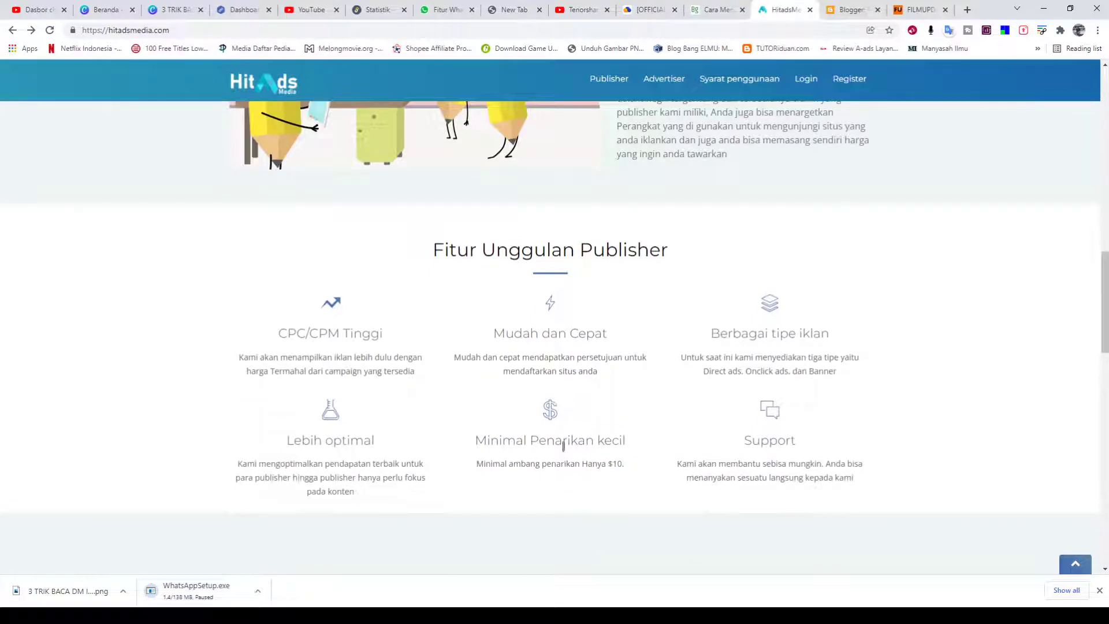
{"action": "scroll", "coordinate": [632, 464], "scroll_direction": "up", "scroll_amount": 8}
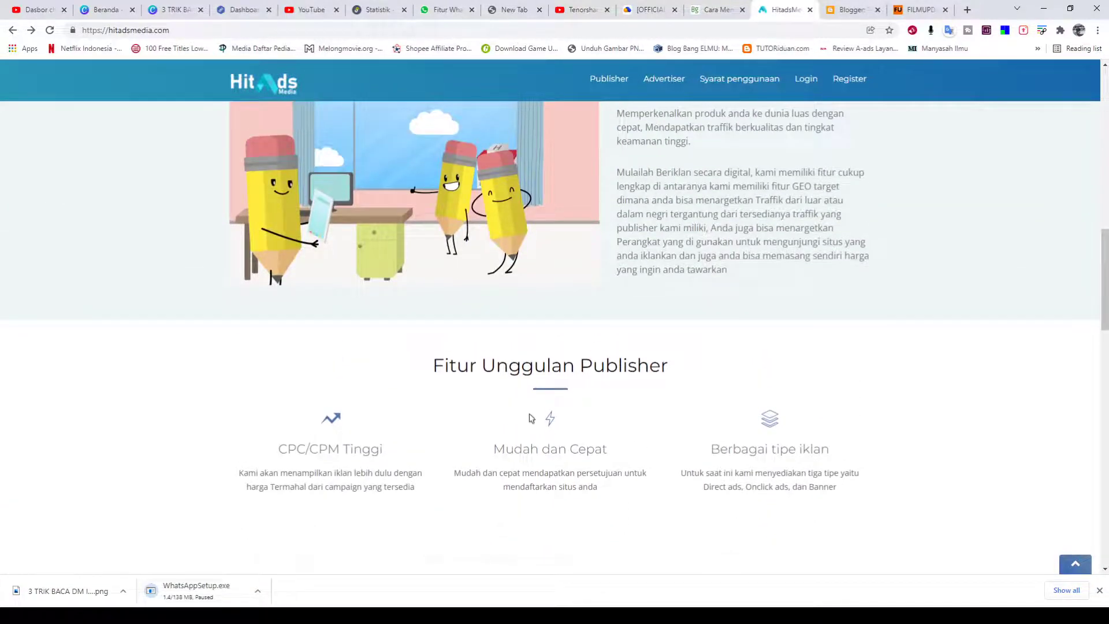
{"action": "scroll", "coordinate": [527, 403], "scroll_direction": "up", "scroll_amount": 6}
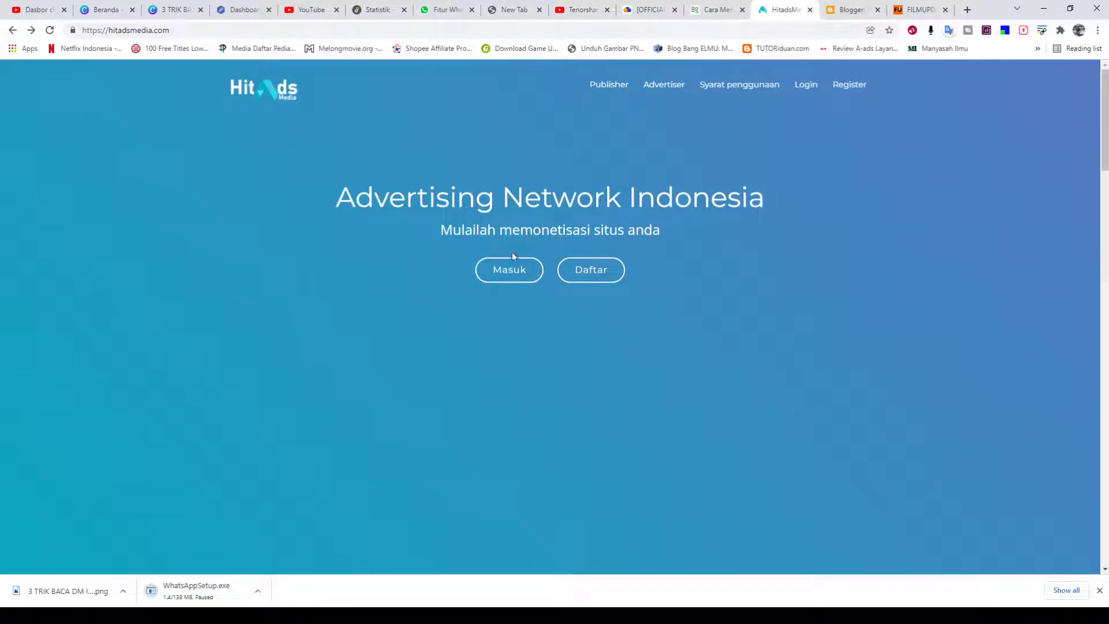
{"action": "left_click", "coordinate": [603, 272]}
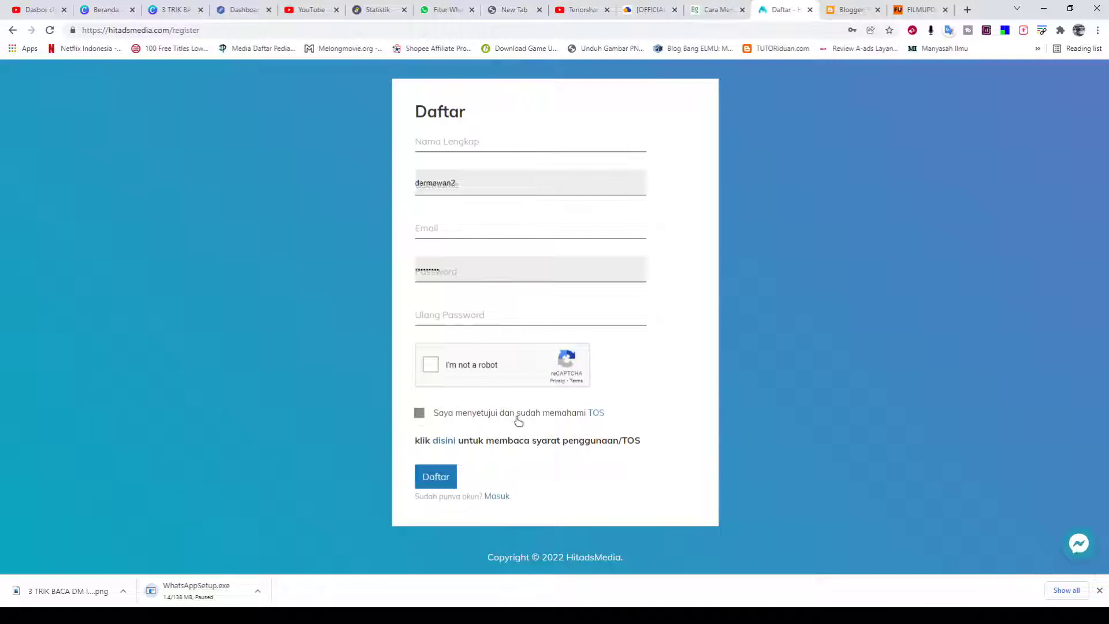
Log in to the existing HitAds Media account with the saved credentials and open the Publisher dashboard.
{"action": "left_click", "coordinate": [497, 497]}
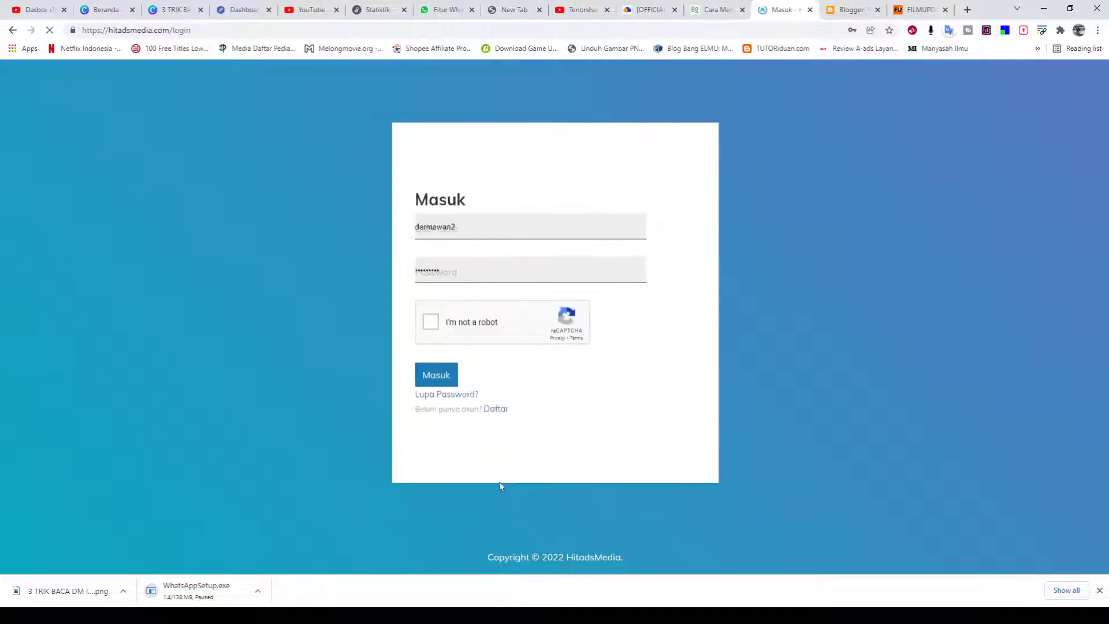
{"action": "left_click", "coordinate": [436, 375]}
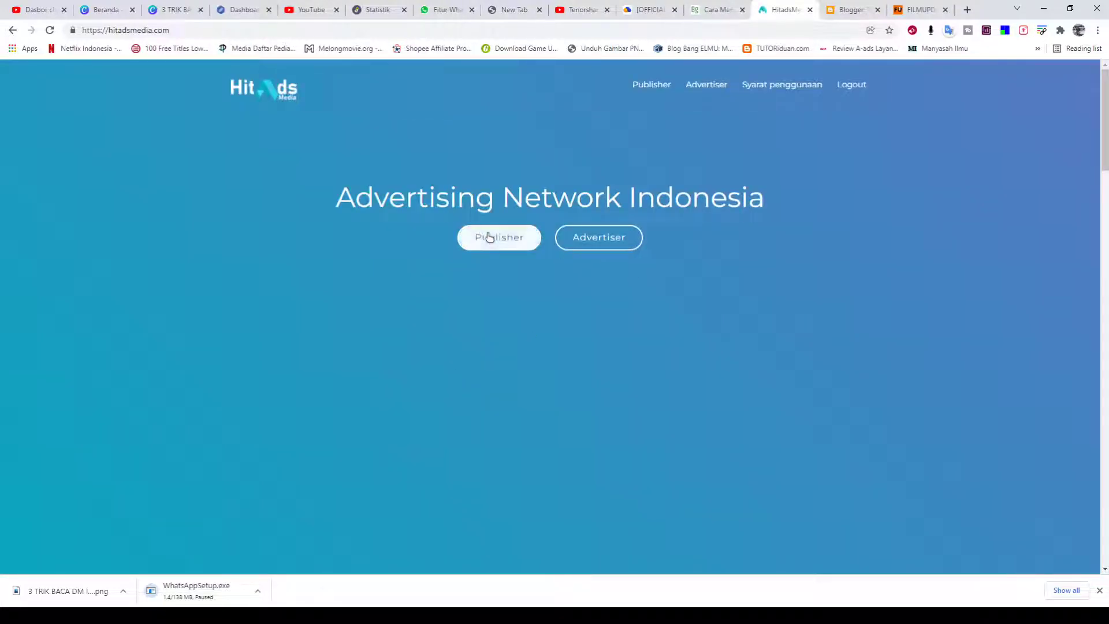
{"action": "left_click", "coordinate": [490, 244]}
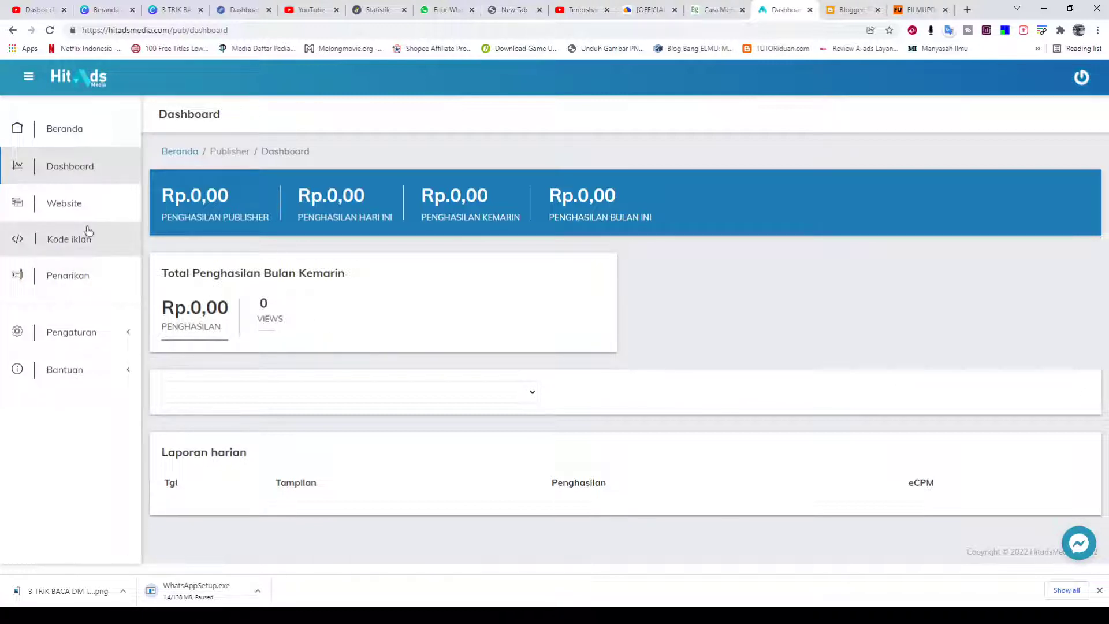
Review the account settings (Akun) and the personal information settings (Info pribadi).
{"action": "left_click", "coordinate": [83, 337]}
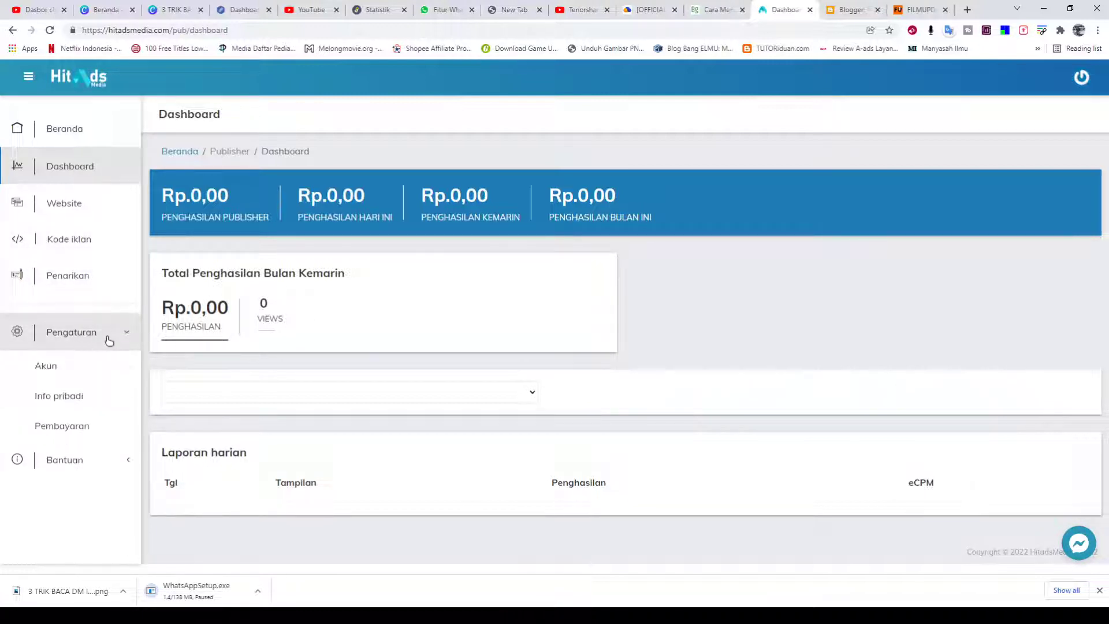
{"action": "left_click", "coordinate": [52, 370]}
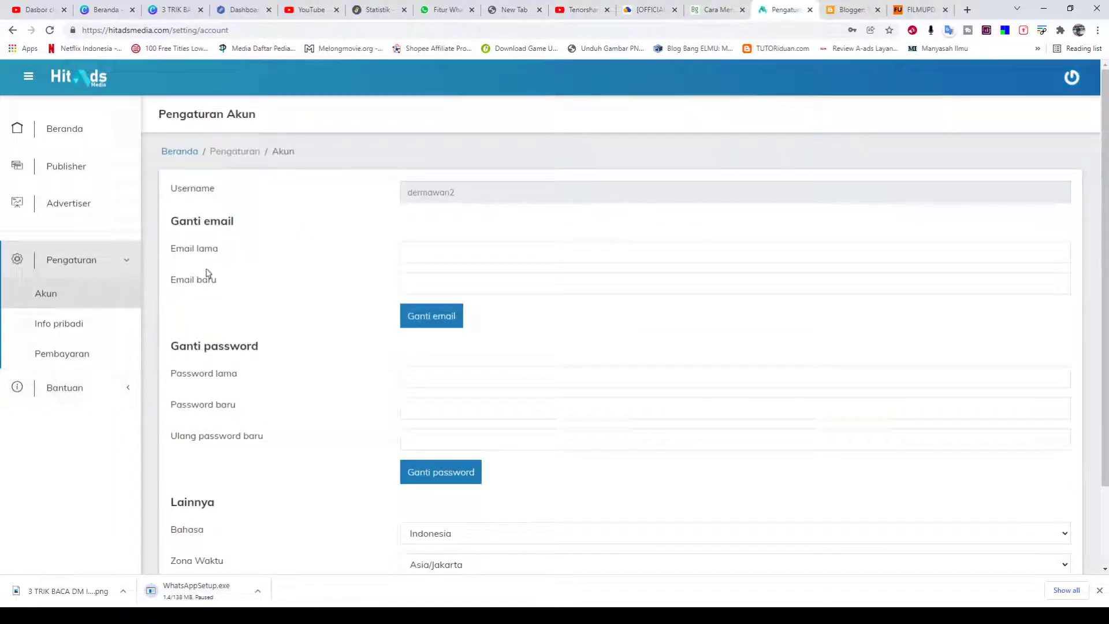
{"action": "scroll", "coordinate": [479, 258], "scroll_direction": "down", "scroll_amount": 2}
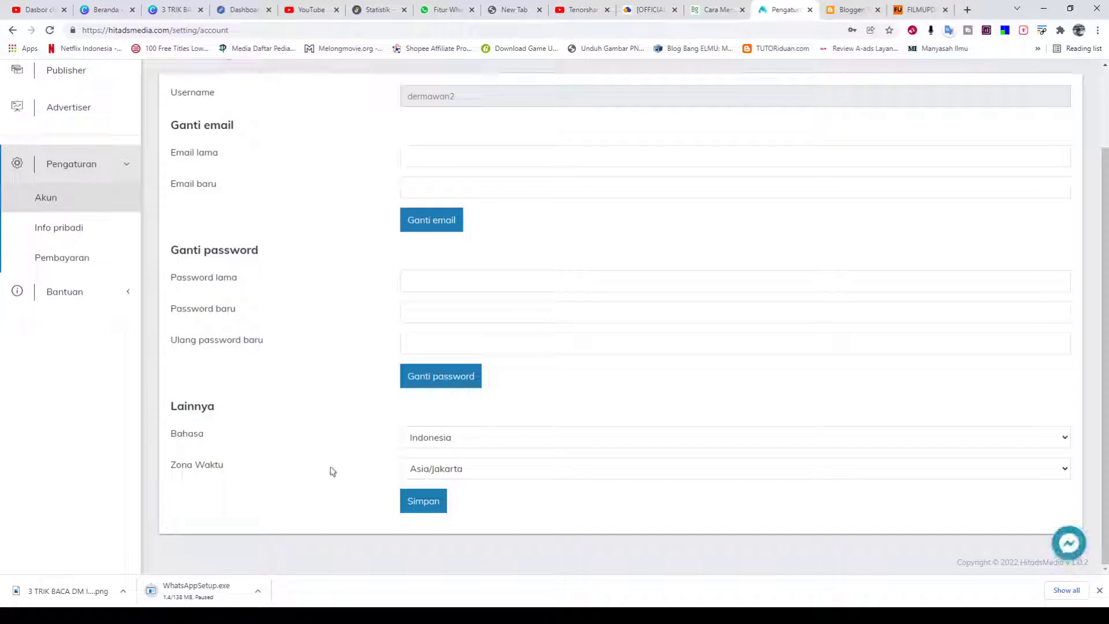
{"action": "left_click", "coordinate": [60, 228]}
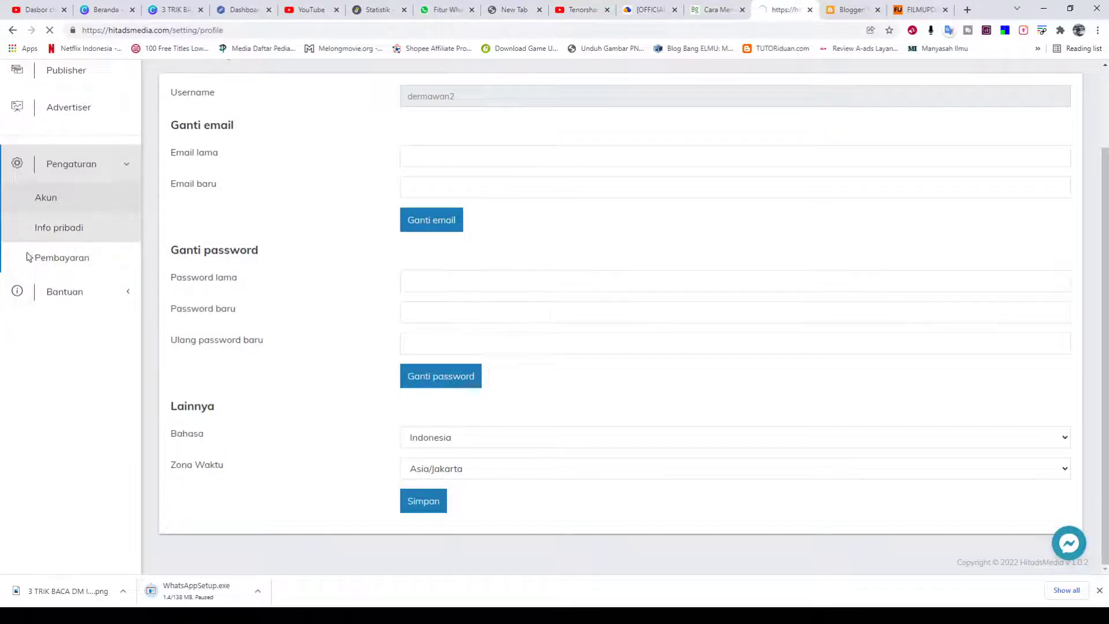
{"action": "scroll", "coordinate": [520, 360], "scroll_direction": "down", "scroll_amount": 2}
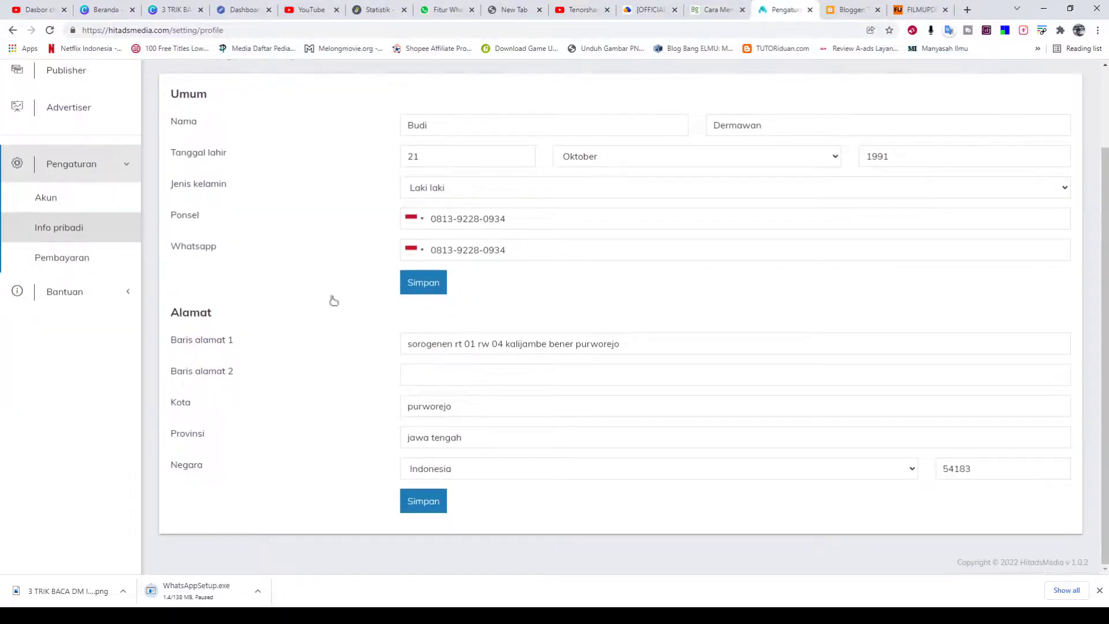
In the payment settings, choose Bank transfer as the payment method and go to the bank information field.
{"action": "left_click", "coordinate": [64, 260]}
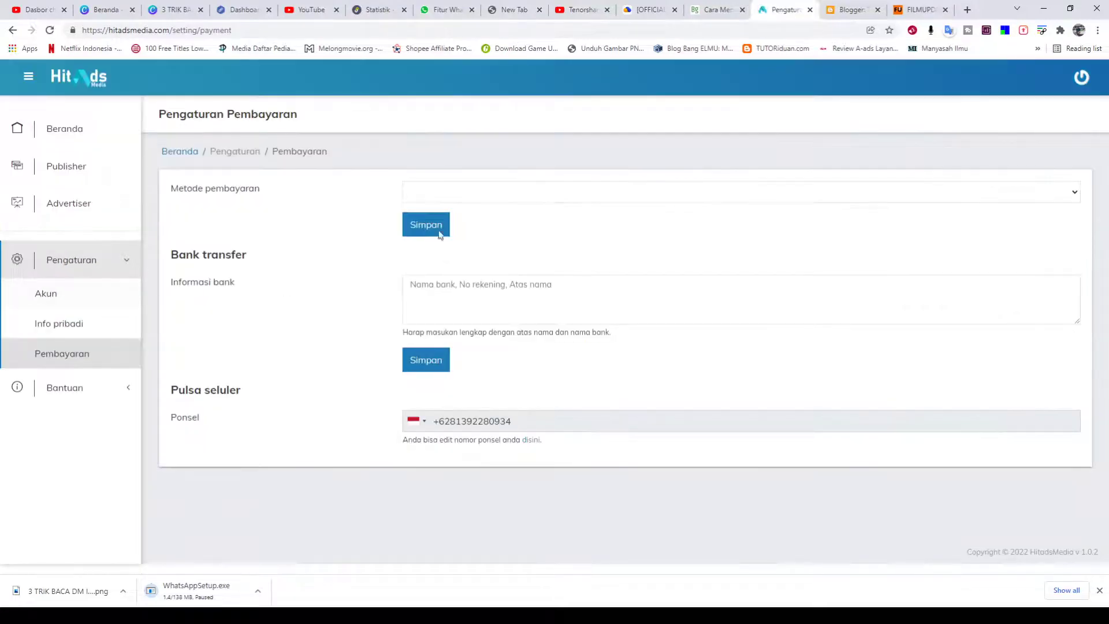
{"action": "left_click", "coordinate": [441, 194]}
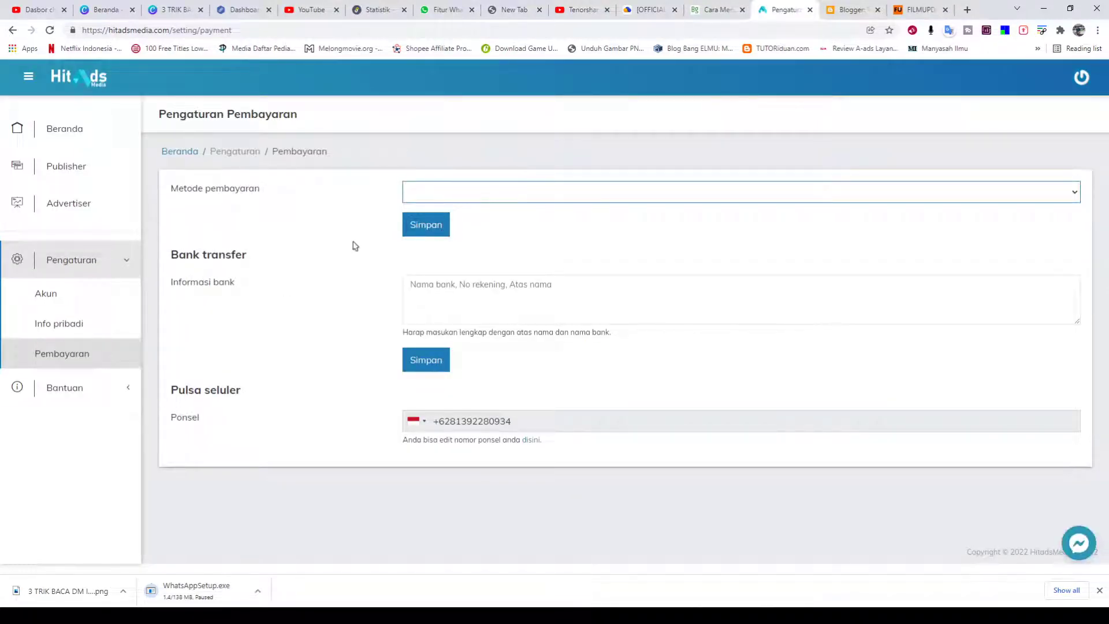
{"action": "left_click", "coordinate": [456, 210]}
{"action": "left_click", "coordinate": [440, 298]}
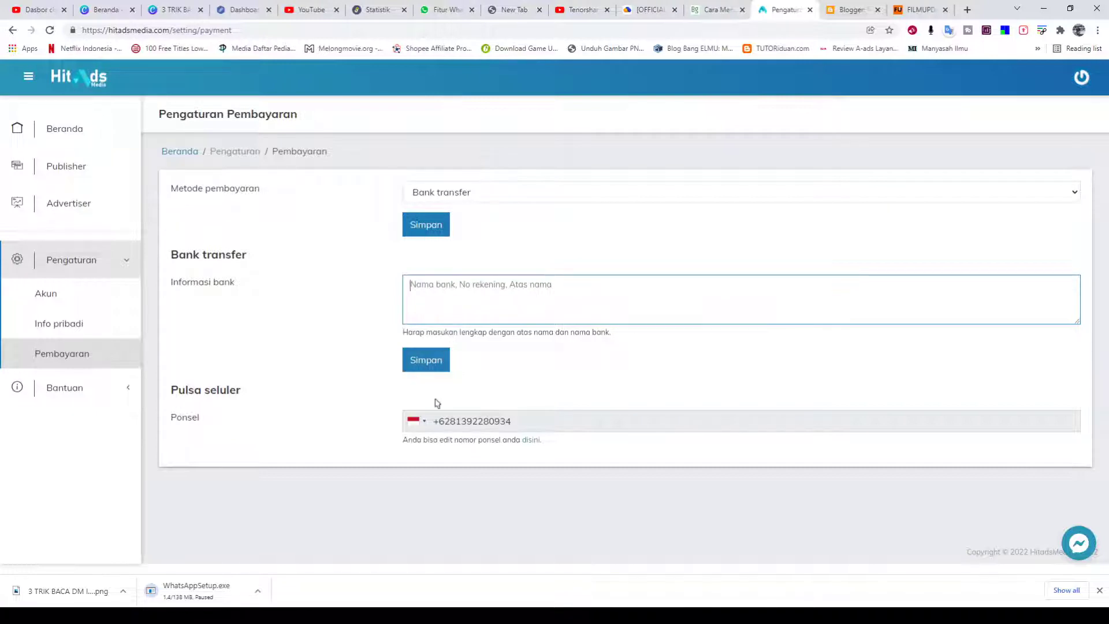
Return to the Publisher area and open the list of registered websites.
{"action": "left_click", "coordinate": [52, 166]}
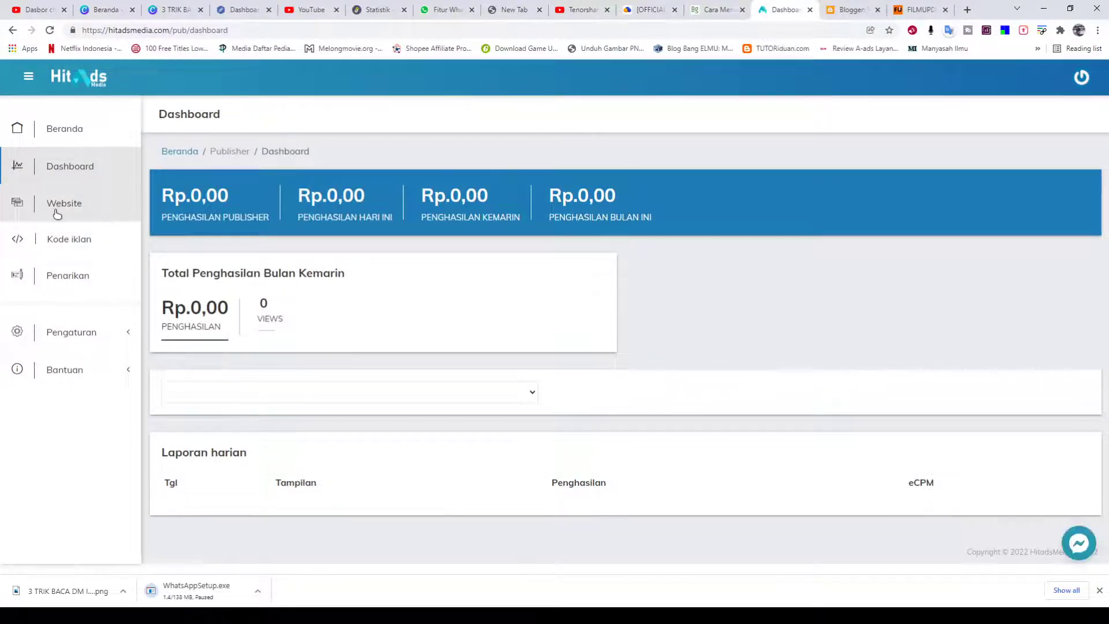
{"action": "left_click", "coordinate": [53, 209]}
{"action": "mouse_move", "coordinate": [196, 270]}
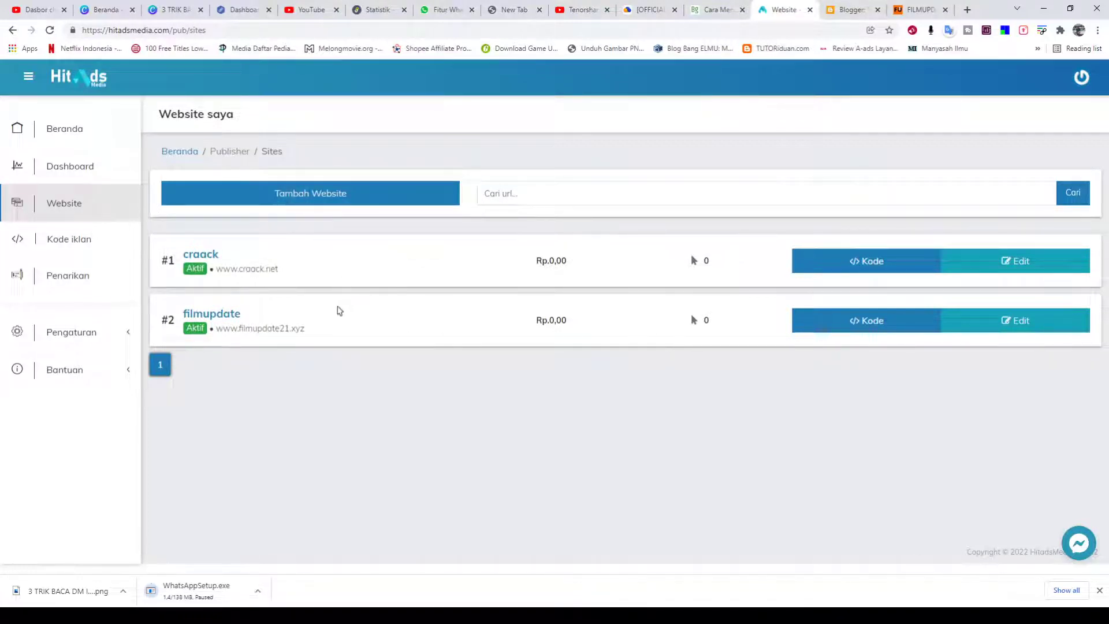
Start adding a new website and enter craack as its name.
{"action": "left_click", "coordinate": [296, 195]}
{"action": "left_click", "coordinate": [586, 136]}
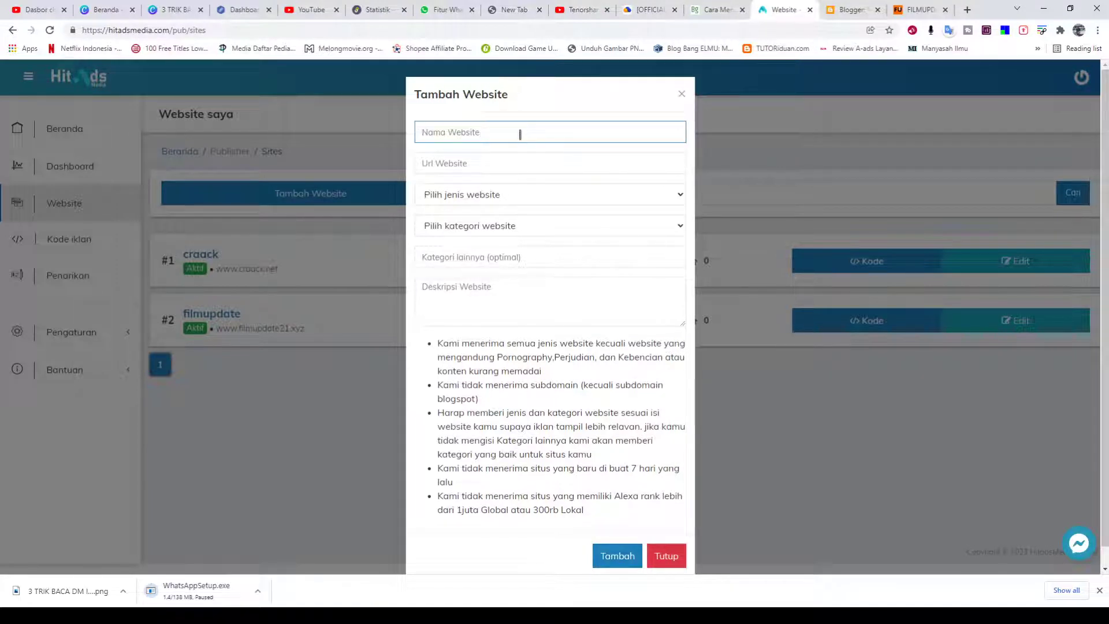
{"action": "left_click", "coordinate": [486, 161]}
{"action": "left_click", "coordinate": [492, 165]}
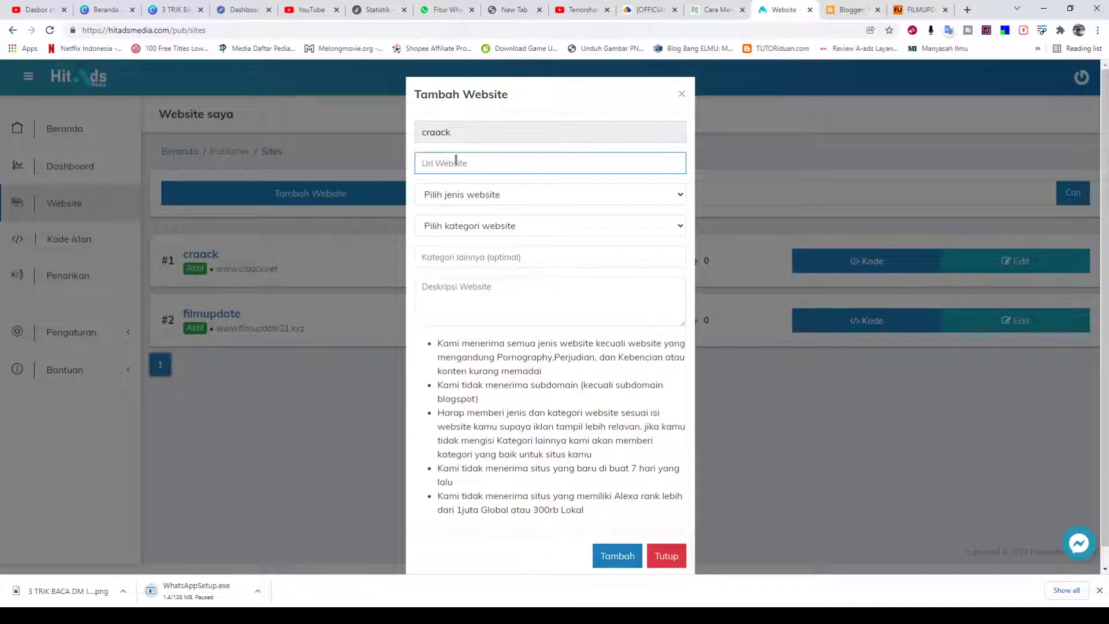
{"action": "left_click", "coordinate": [544, 134]}
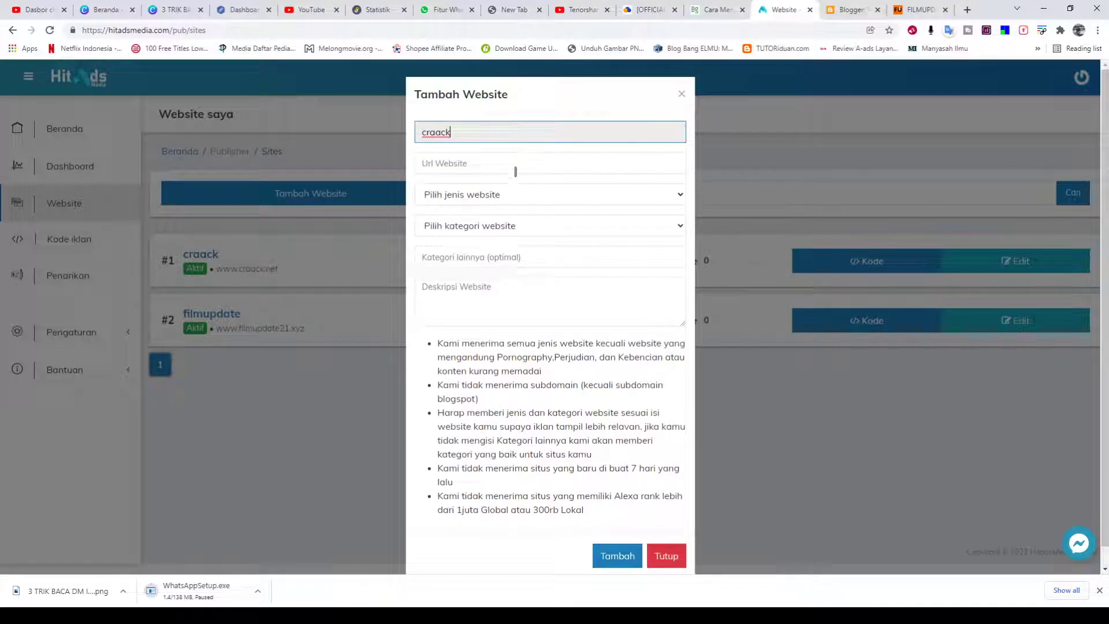
{"action": "left_click", "coordinate": [919, 10]}
{"action": "left_click", "coordinate": [155, 30]}
{"action": "key", "text": "ctrl+c"}
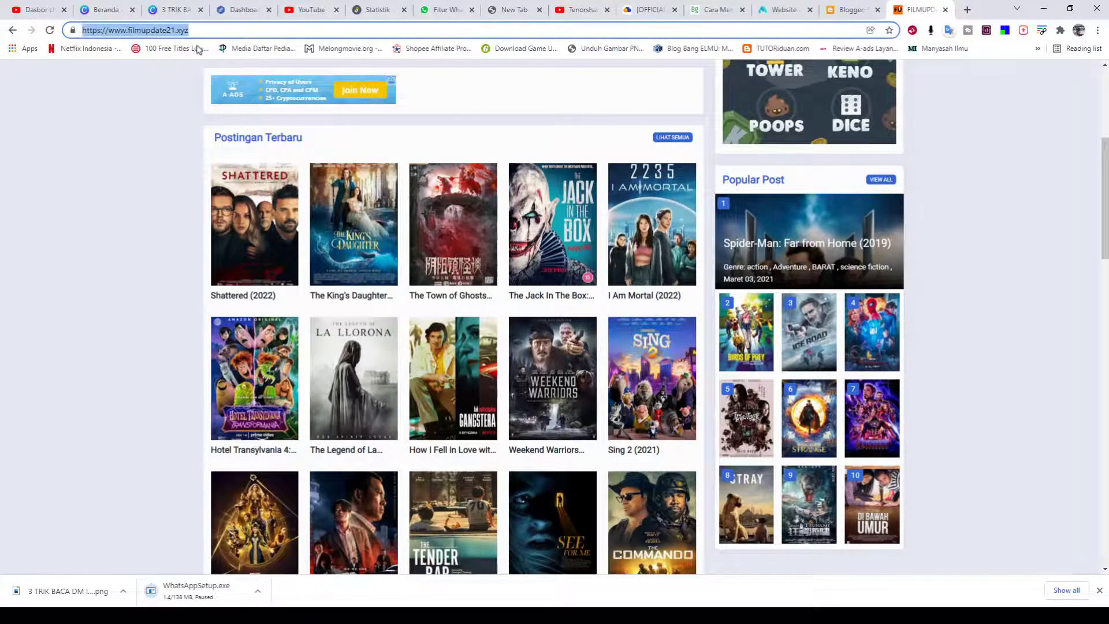
{"action": "left_click", "coordinate": [850, 9]}
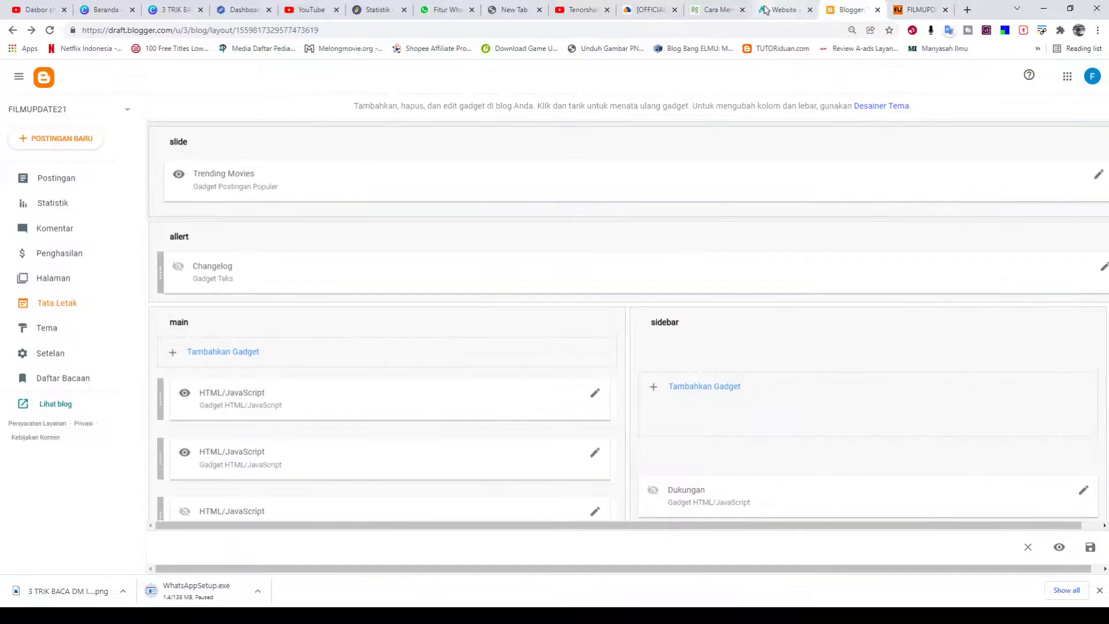
{"action": "left_click", "coordinate": [772, 9]}
{"action": "left_click", "coordinate": [484, 171]}
{"action": "key", "text": "ctrl+v"}
{"action": "left_click", "coordinate": [496, 130]}
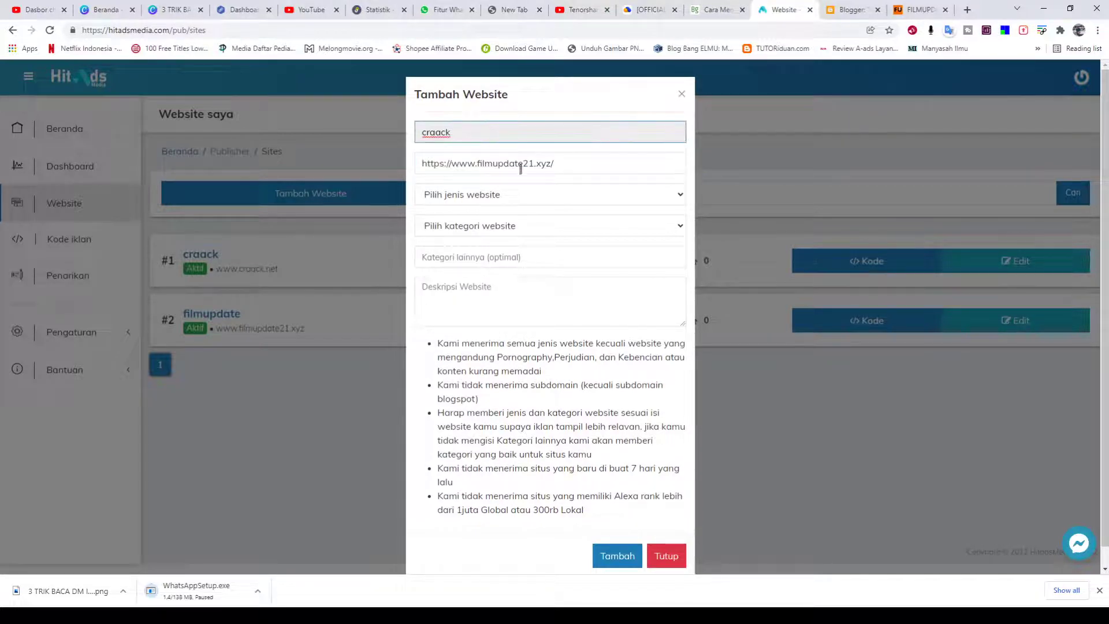
Set the website type to Download and its category to Lainnya, leaving the optional other category empty.
{"action": "left_click", "coordinate": [498, 199]}
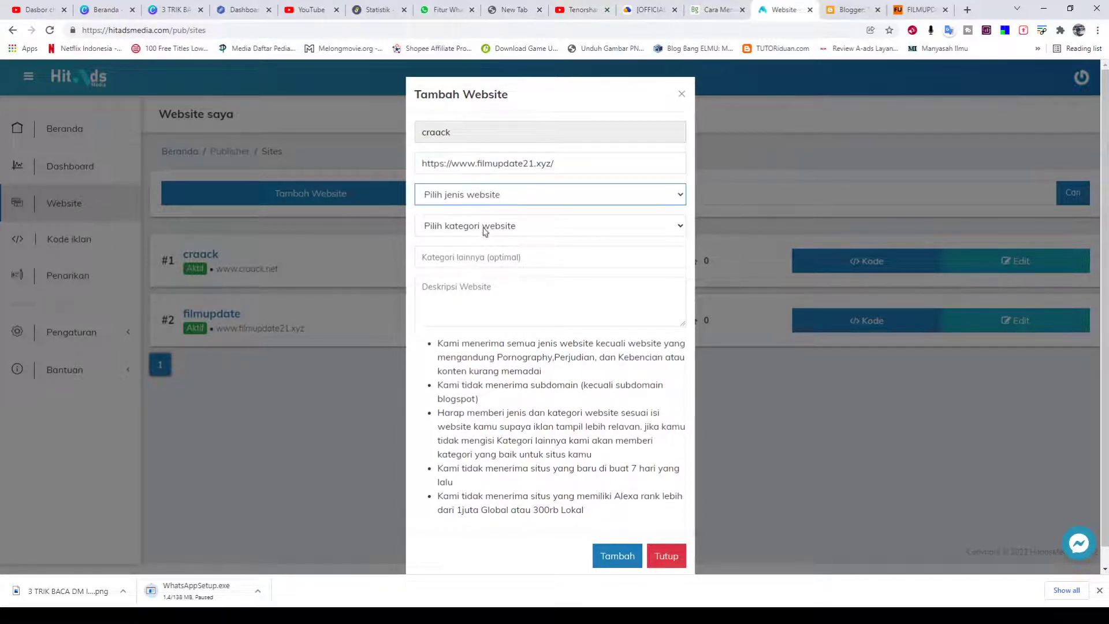
{"action": "key", "text": "d"}
{"action": "key", "text": "Tab"}
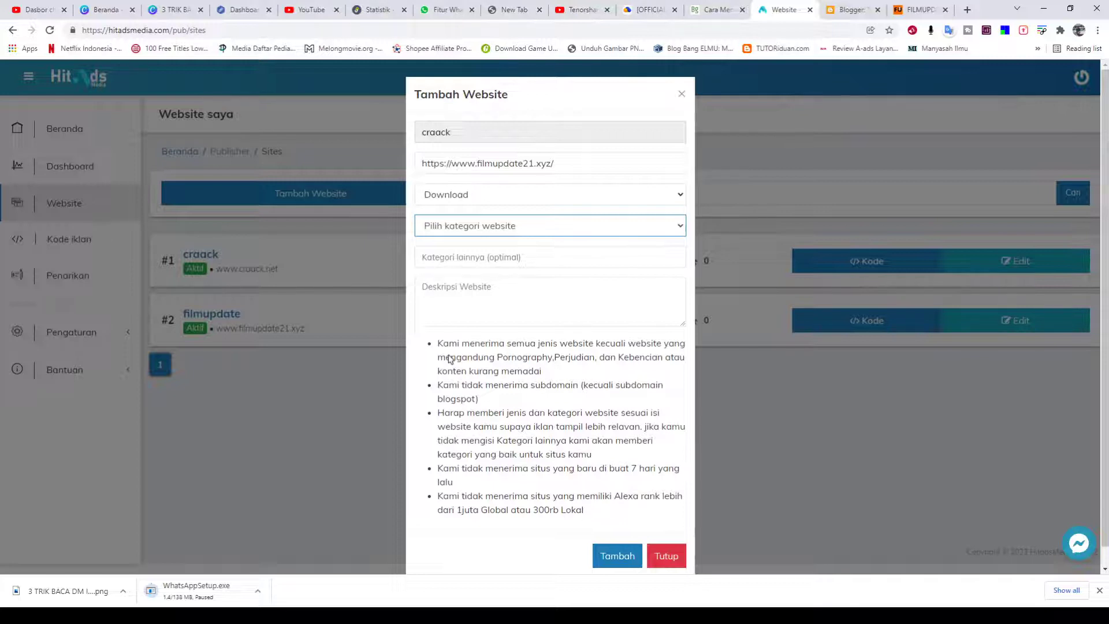
{"action": "key", "text": "l"}
{"action": "left_click", "coordinate": [511, 261]}
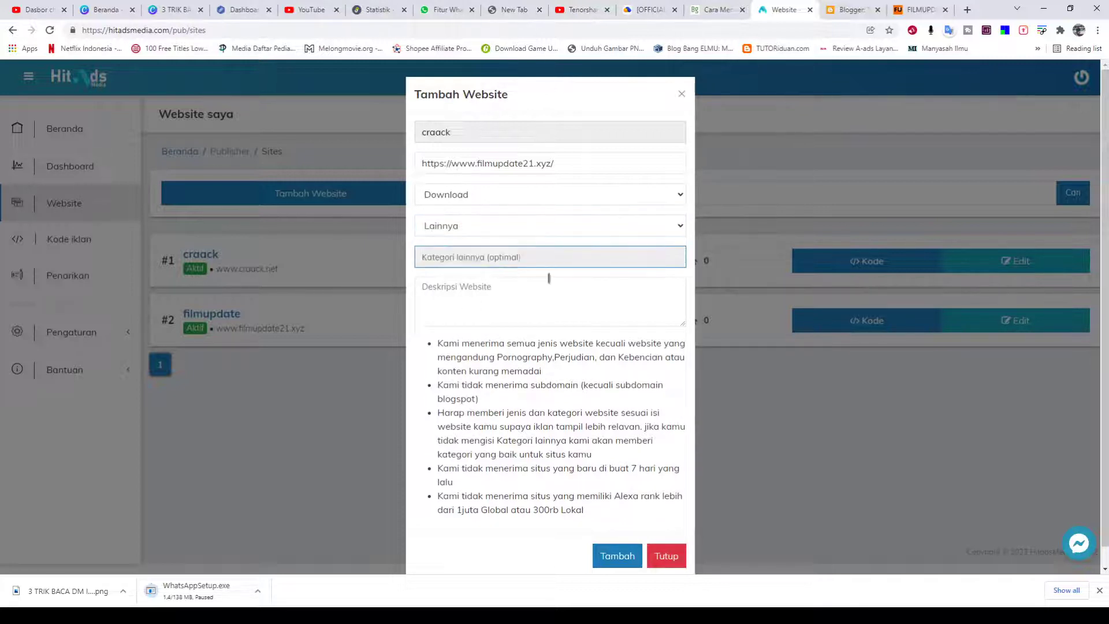
Try to submit the new website without a description, and close the Tambah Website form.
{"action": "left_click", "coordinate": [492, 294]}
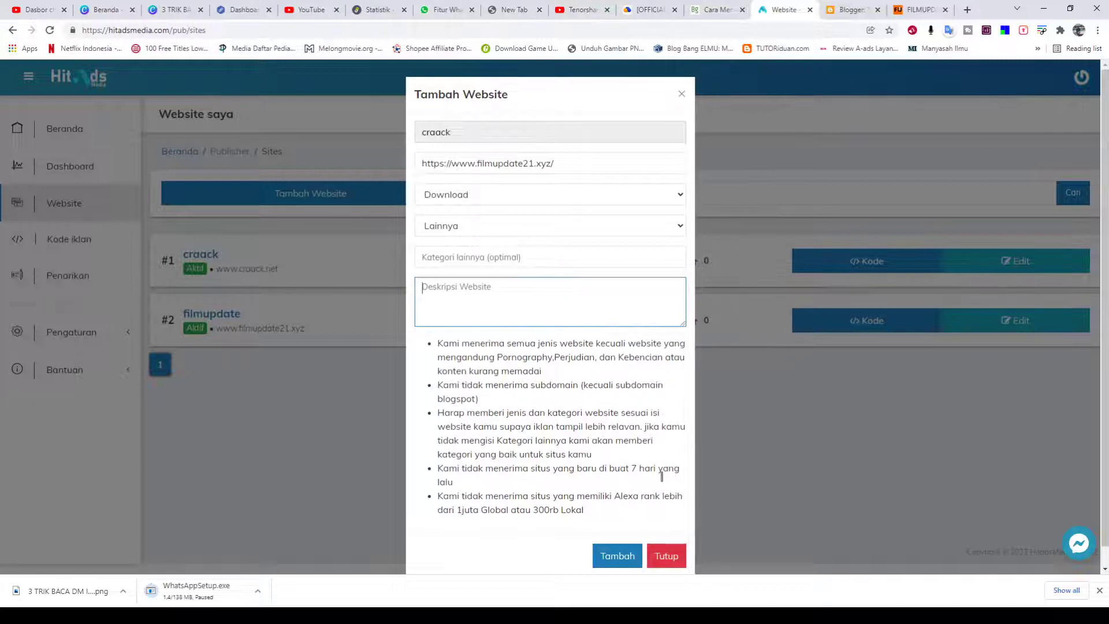
{"action": "scroll", "coordinate": [617, 551], "scroll_direction": "down", "scroll_amount": 1}
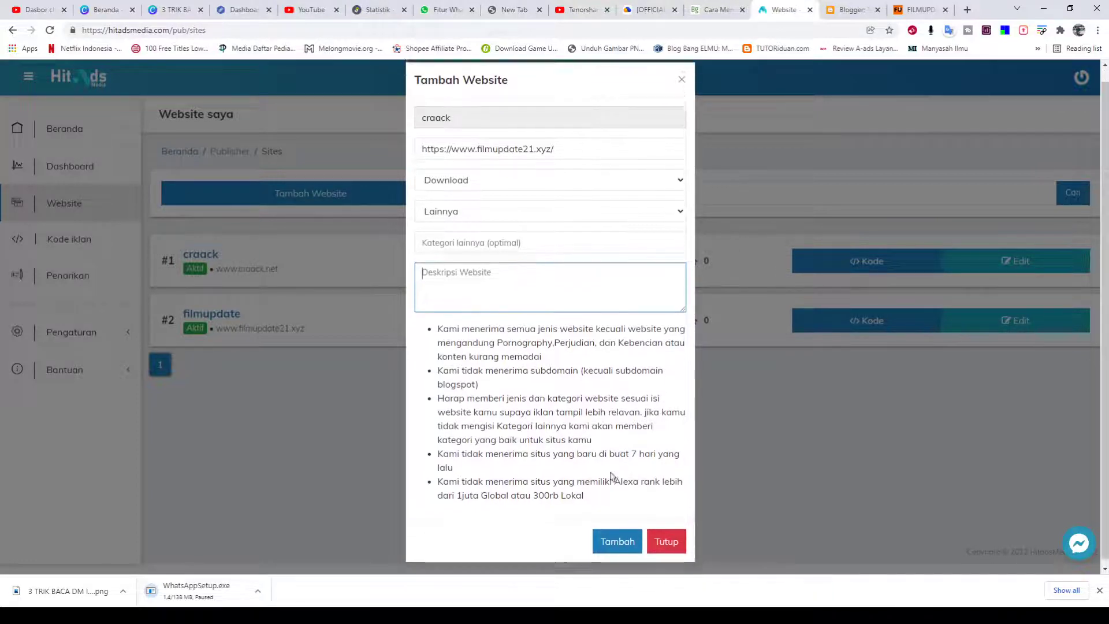
{"action": "left_click", "coordinate": [615, 532]}
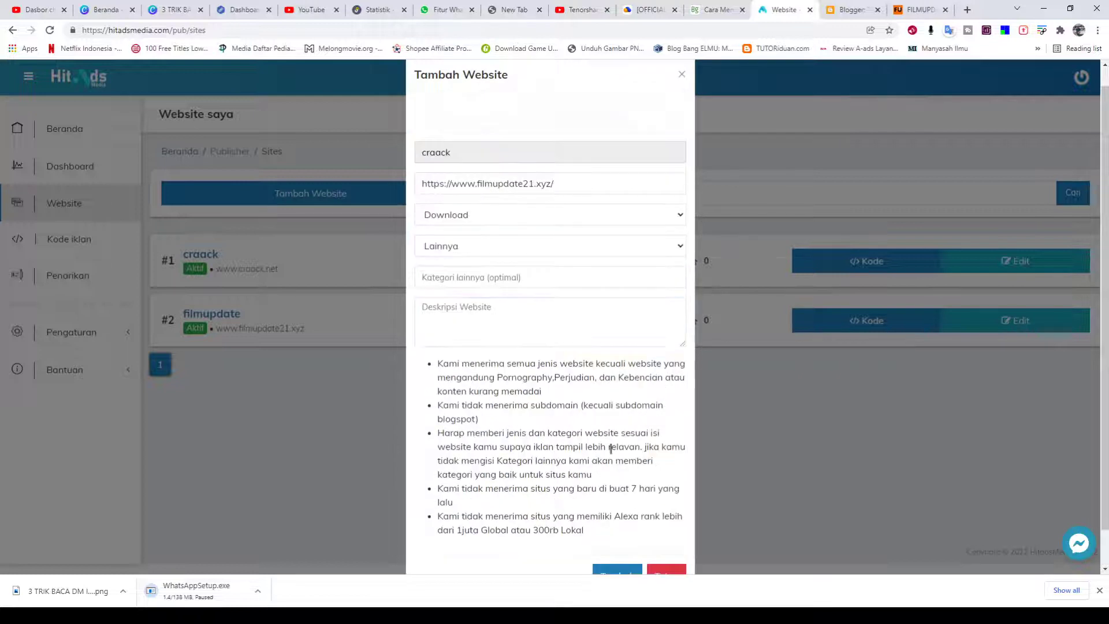
{"action": "scroll", "coordinate": [573, 363], "scroll_direction": "up", "scroll_amount": 1}
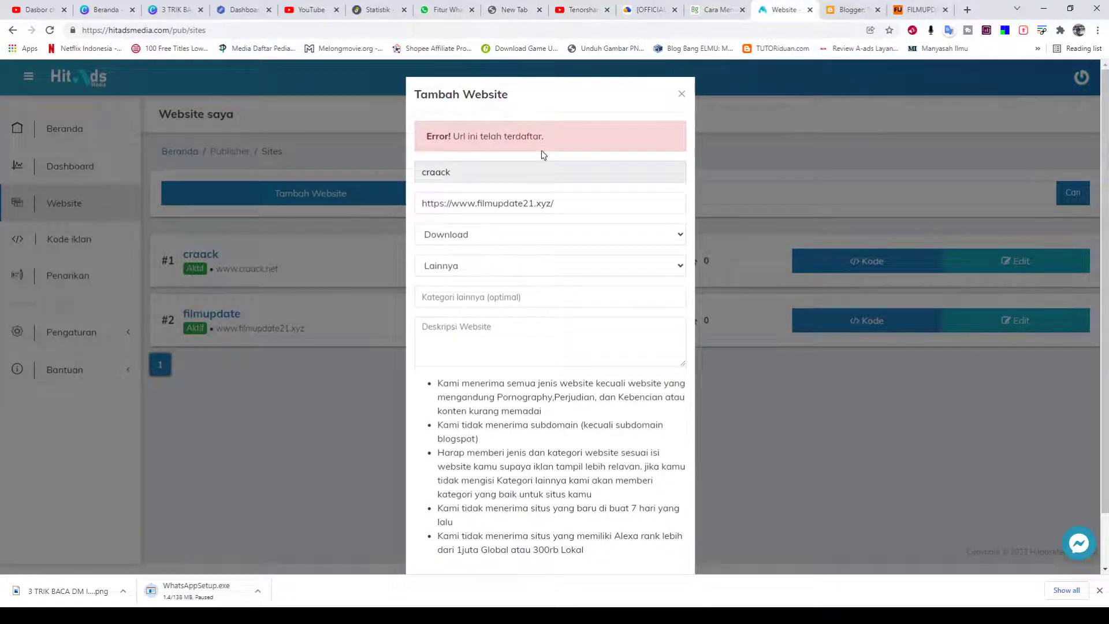
{"action": "left_click", "coordinate": [680, 95]}
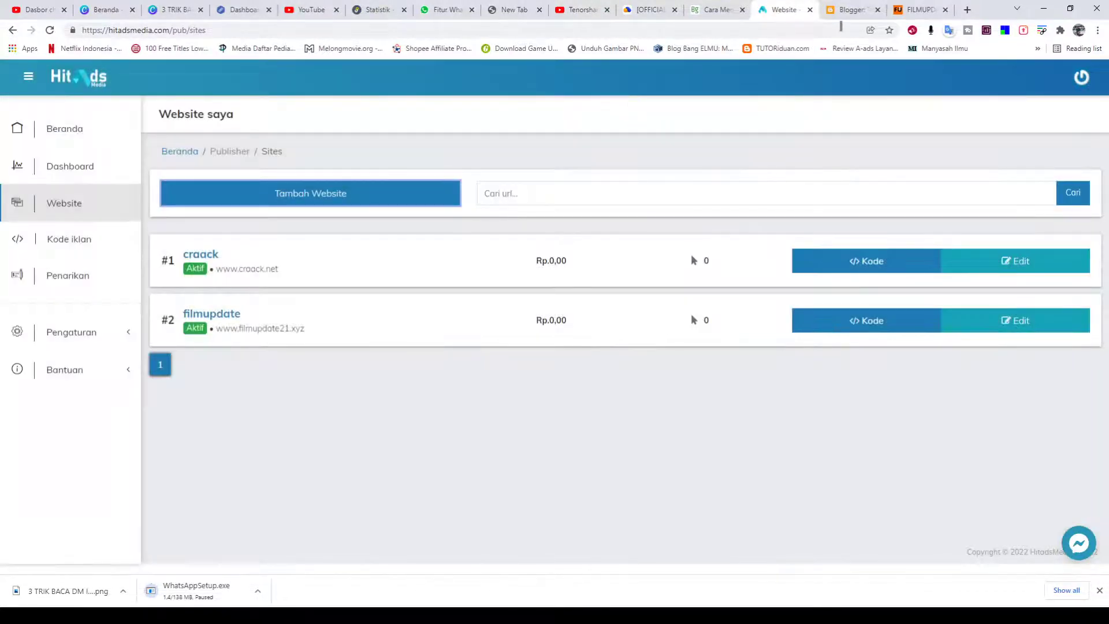
Switch to Blogger and open the FILMUPDATE21 blog's theme HTML for editing.
{"action": "left_click", "coordinate": [854, 10]}
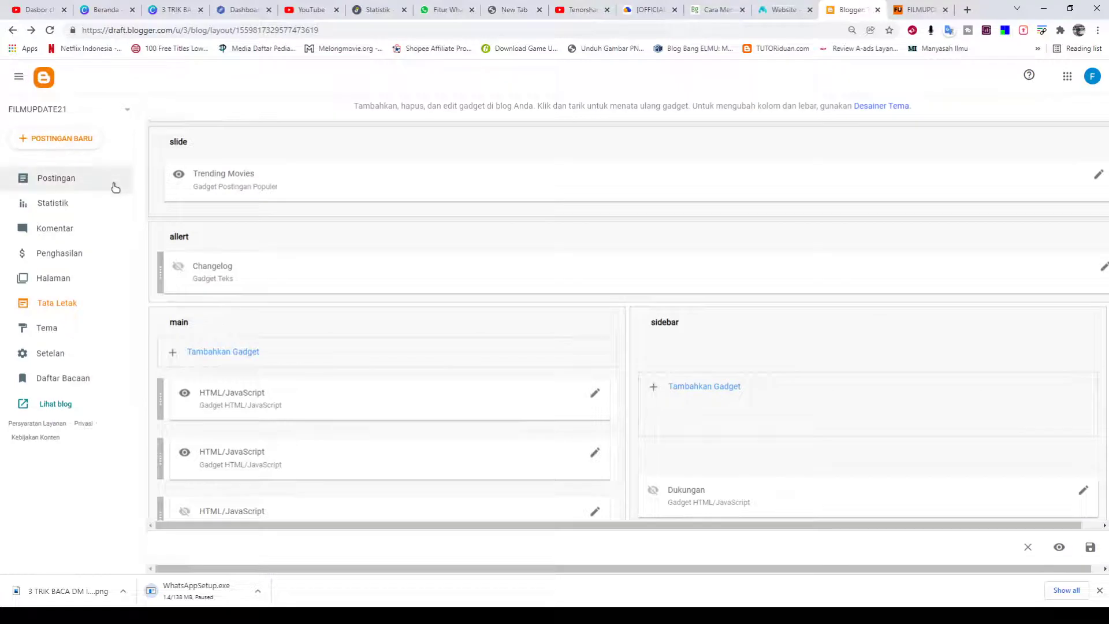
{"action": "left_click", "coordinate": [46, 328]}
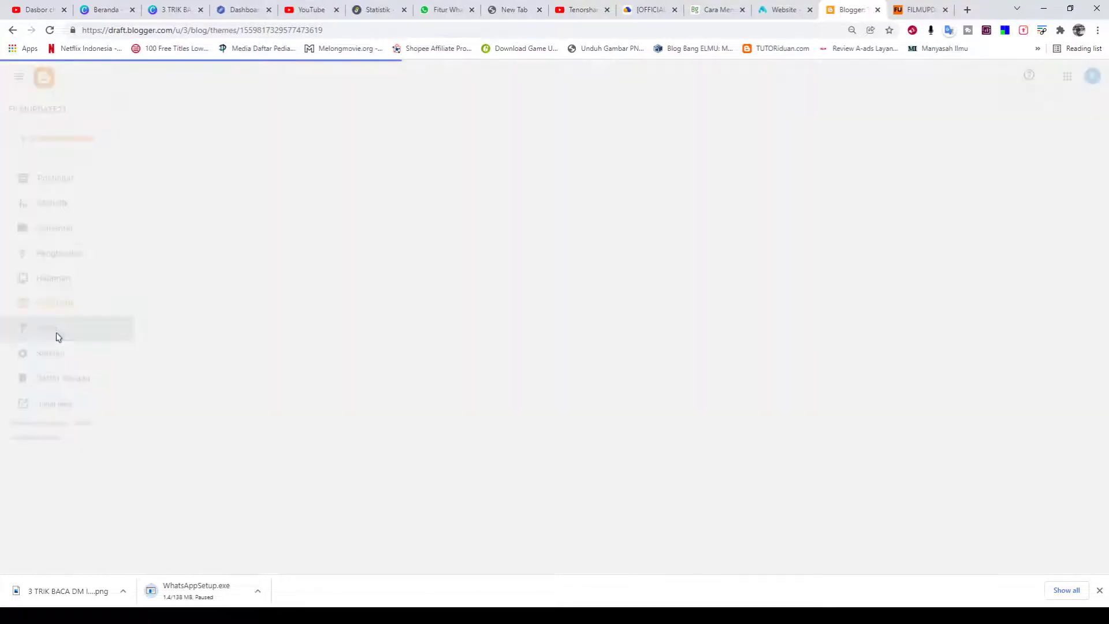
{"action": "left_click", "coordinate": [553, 175]}
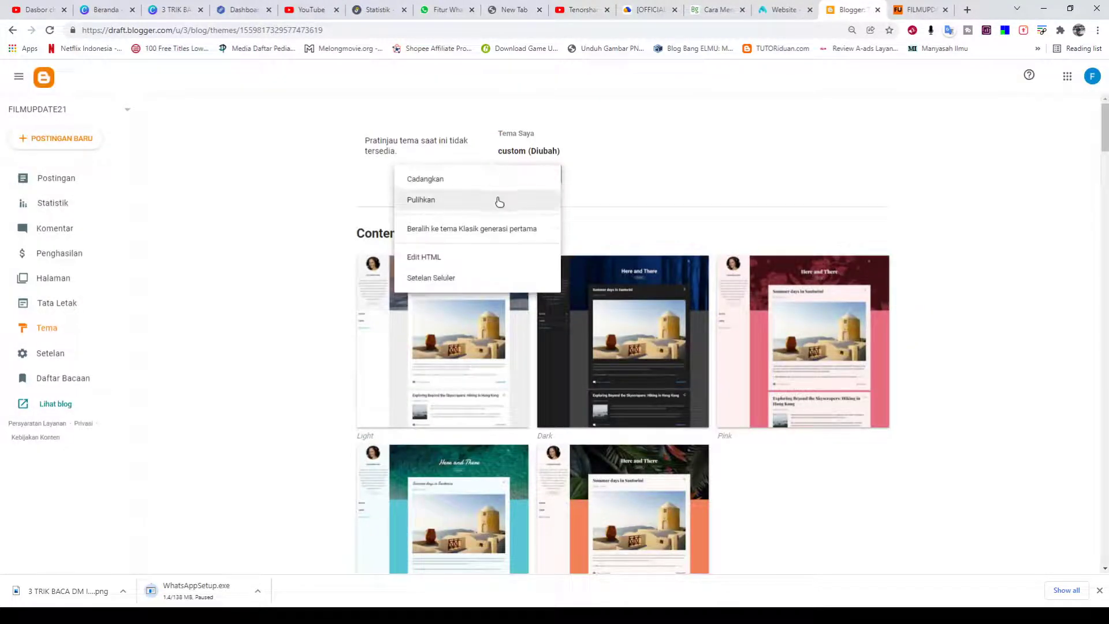
{"action": "left_click", "coordinate": [427, 256]}
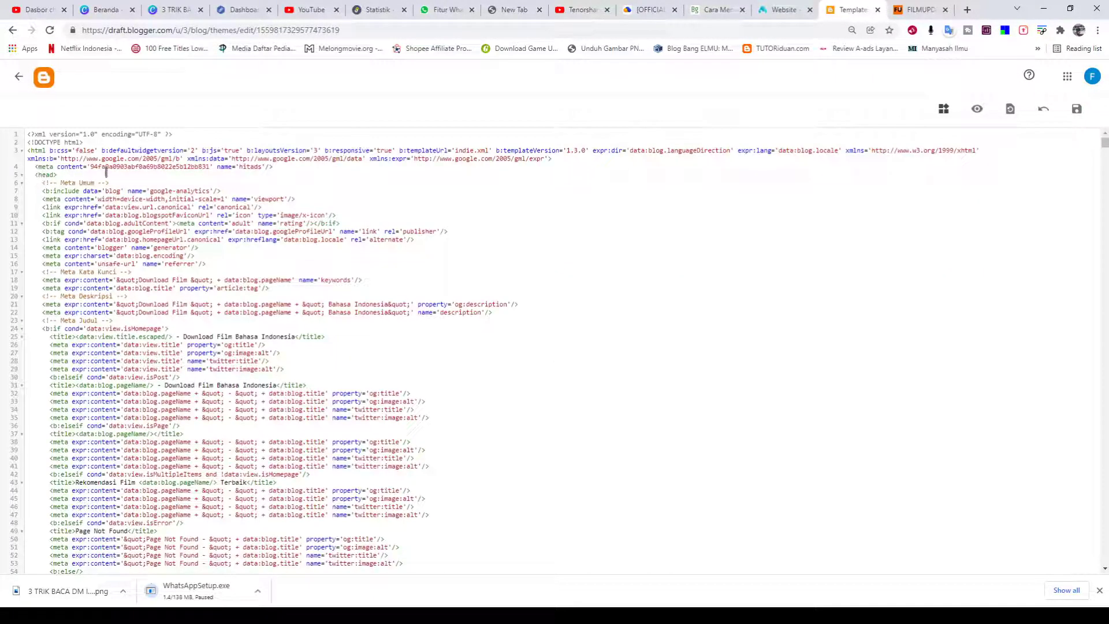
Examine the hitads meta tag placed above the head tag in the theme HTML, and leave the editor.
{"action": "left_click_drag", "start_coordinate": [278, 166], "coordinate": [38, 169]}
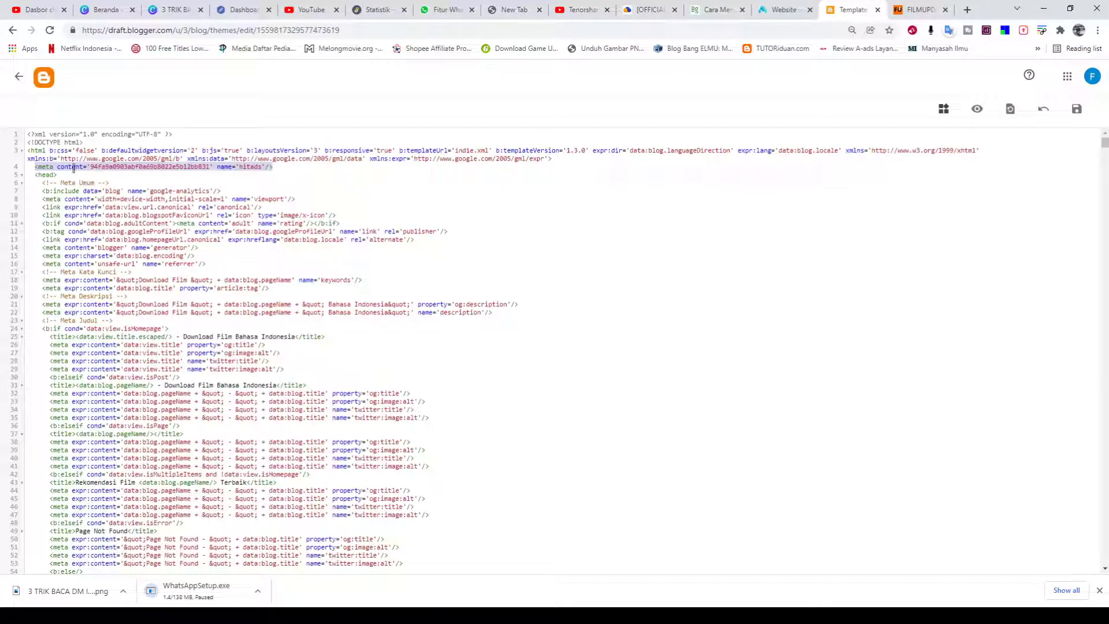
{"action": "left_click", "coordinate": [33, 167]}
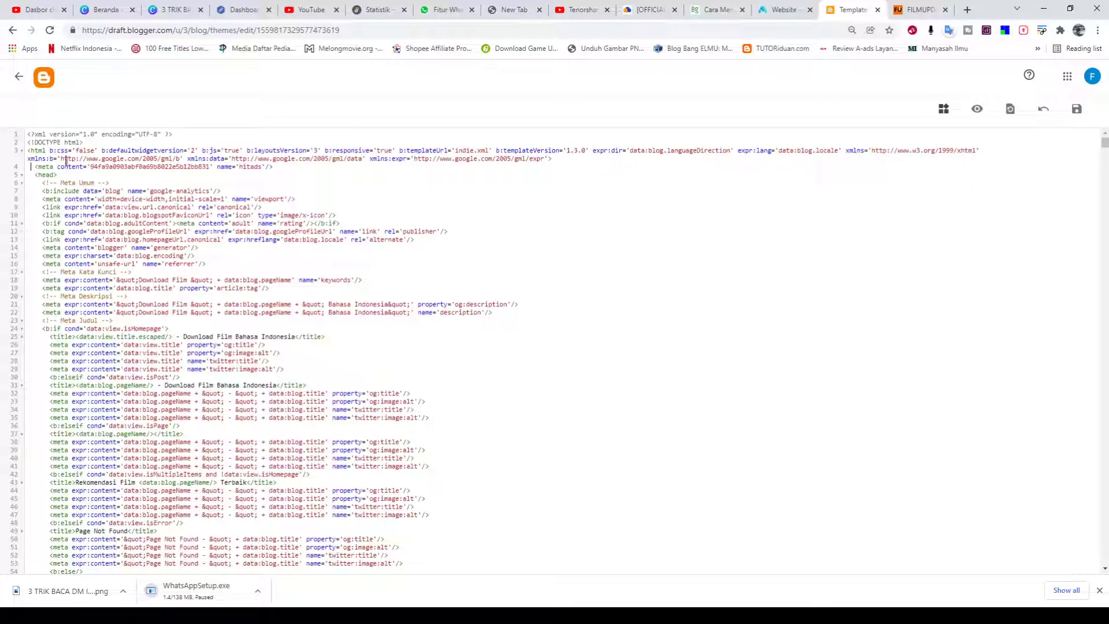
{"action": "left_click", "coordinate": [19, 76]}
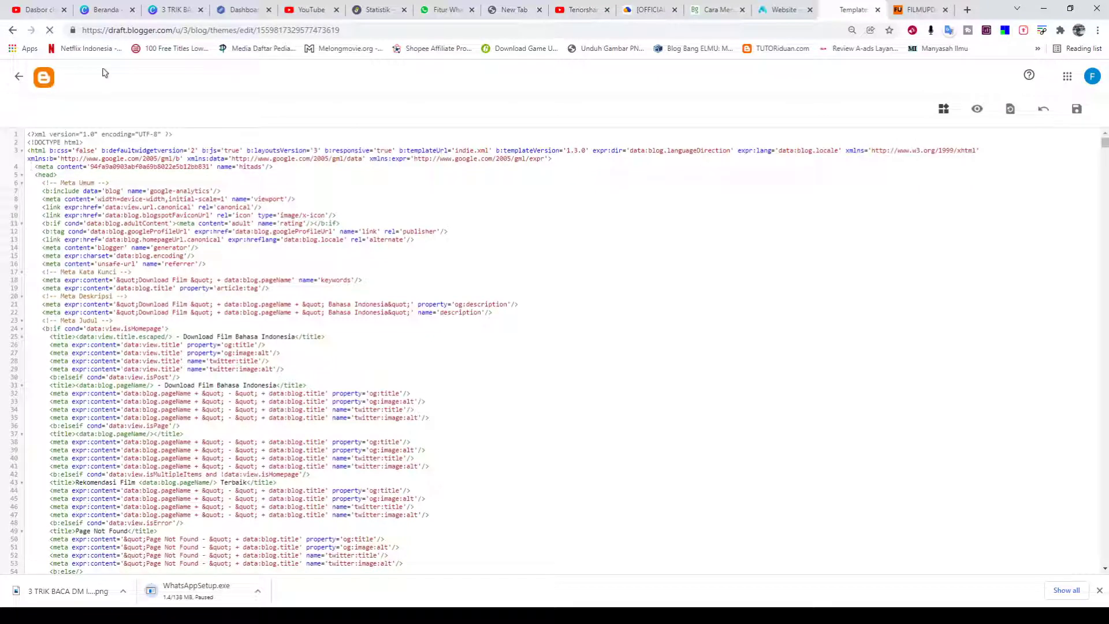
Switch to HitAds Media, review the Tambah Website form without submitting it, and check the approval status of the filmupdate site.
{"action": "left_click", "coordinate": [782, 9]}
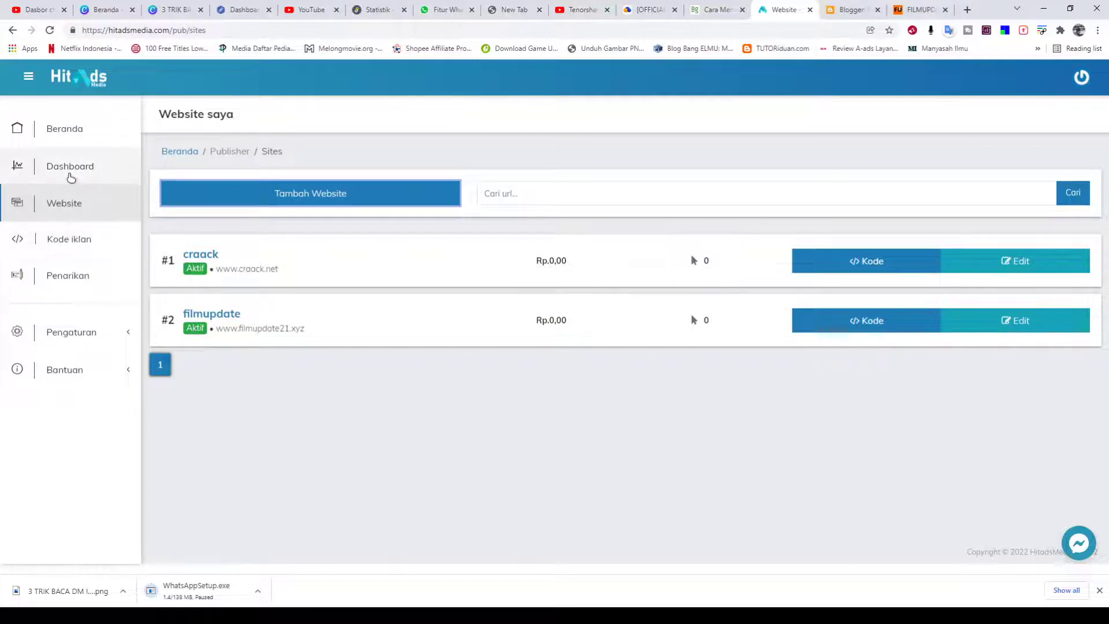
{"action": "left_click", "coordinate": [285, 197]}
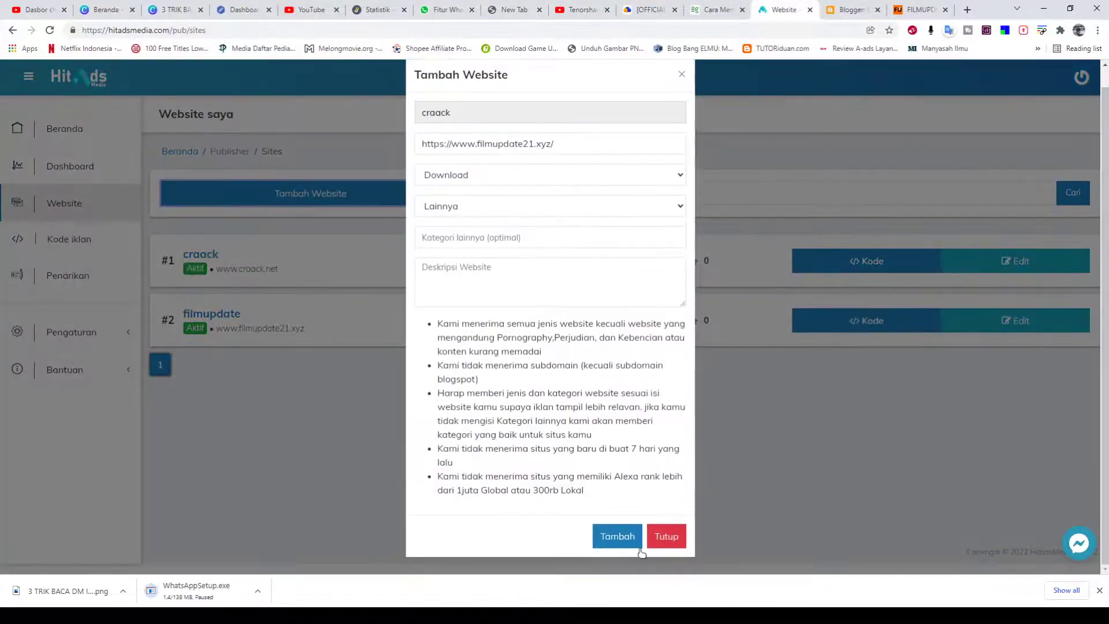
{"action": "left_click", "coordinate": [46, 380]}
{"action": "mouse_move", "coordinate": [193, 269]}
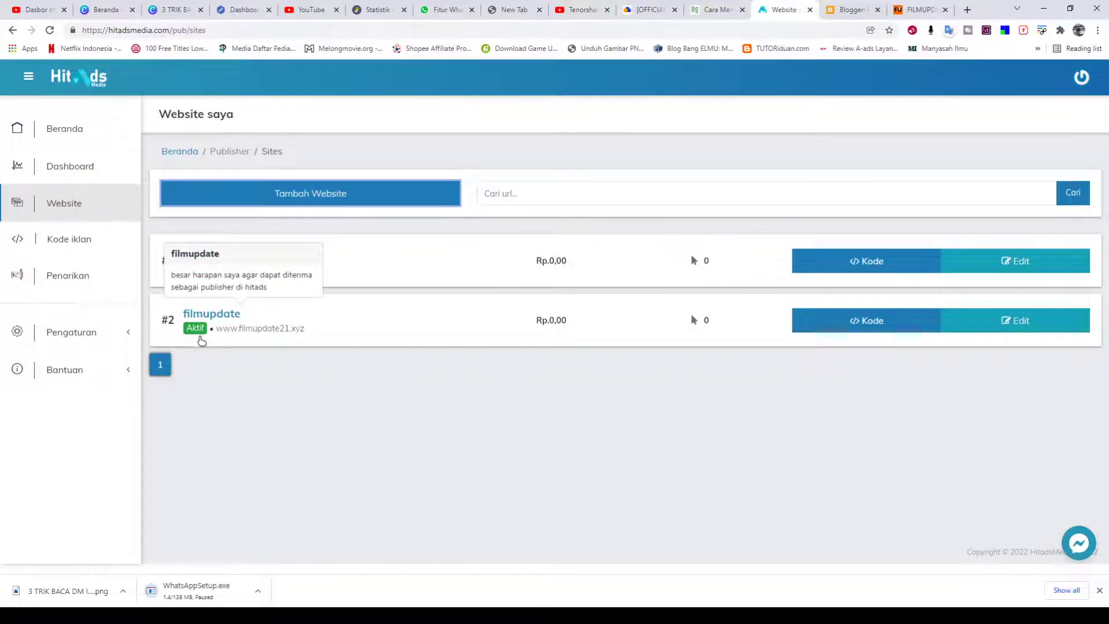
{"action": "mouse_move", "coordinate": [196, 328]}
Open the ad code list from the filmupdate site and select the full Onclick ads script of the CRAACK1 code.
{"action": "left_click", "coordinate": [866, 323]}
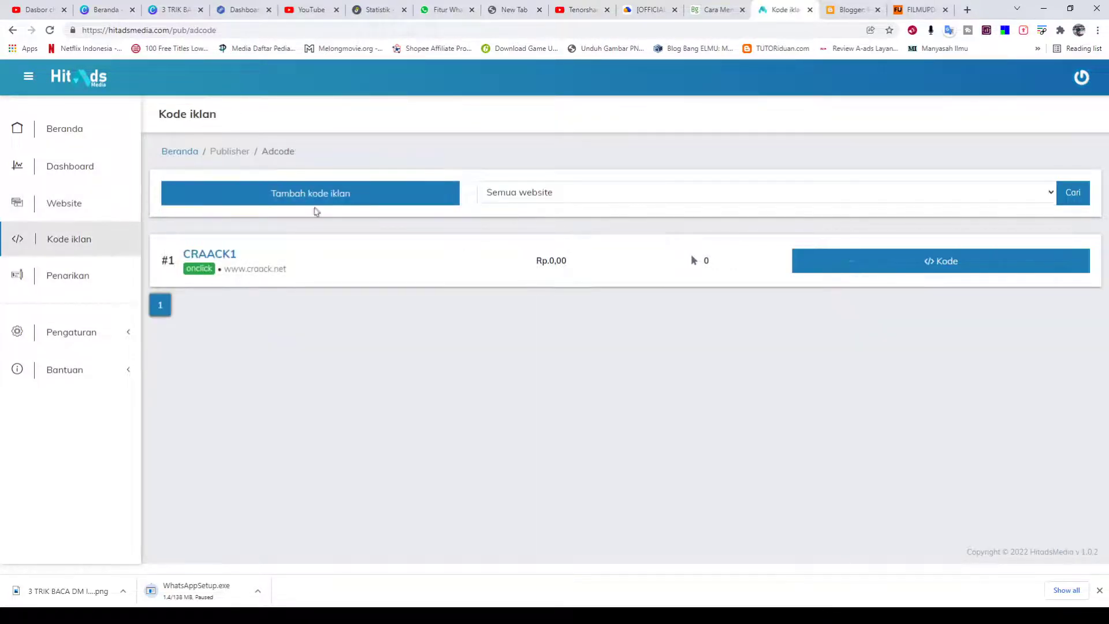
{"action": "left_click", "coordinate": [921, 265]}
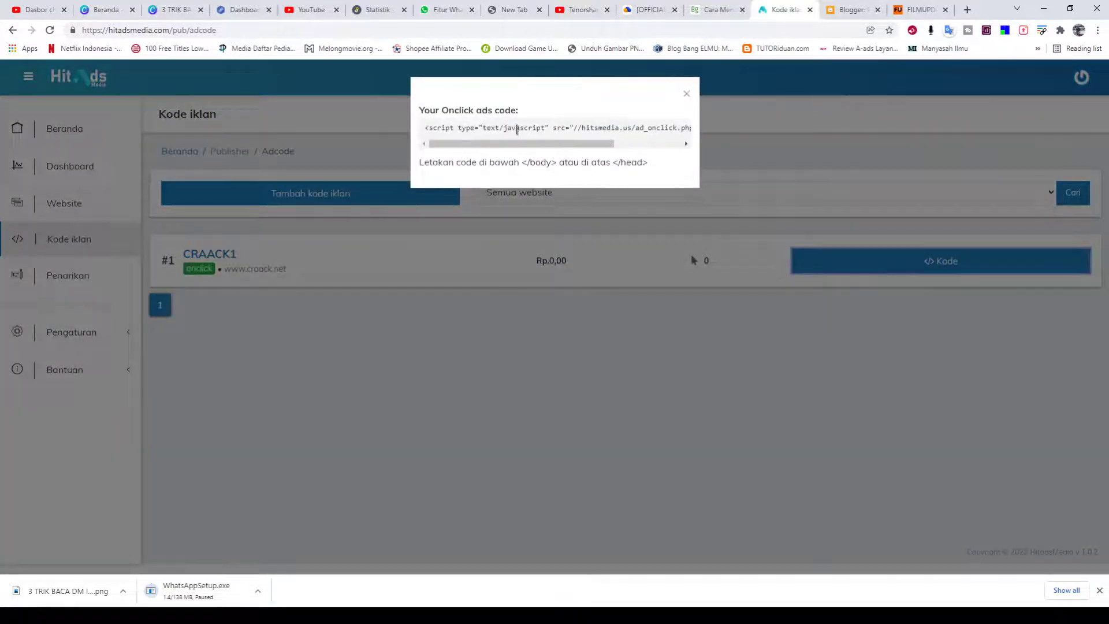
{"action": "left_click_drag", "start_coordinate": [424, 129], "coordinate": [715, 136]}
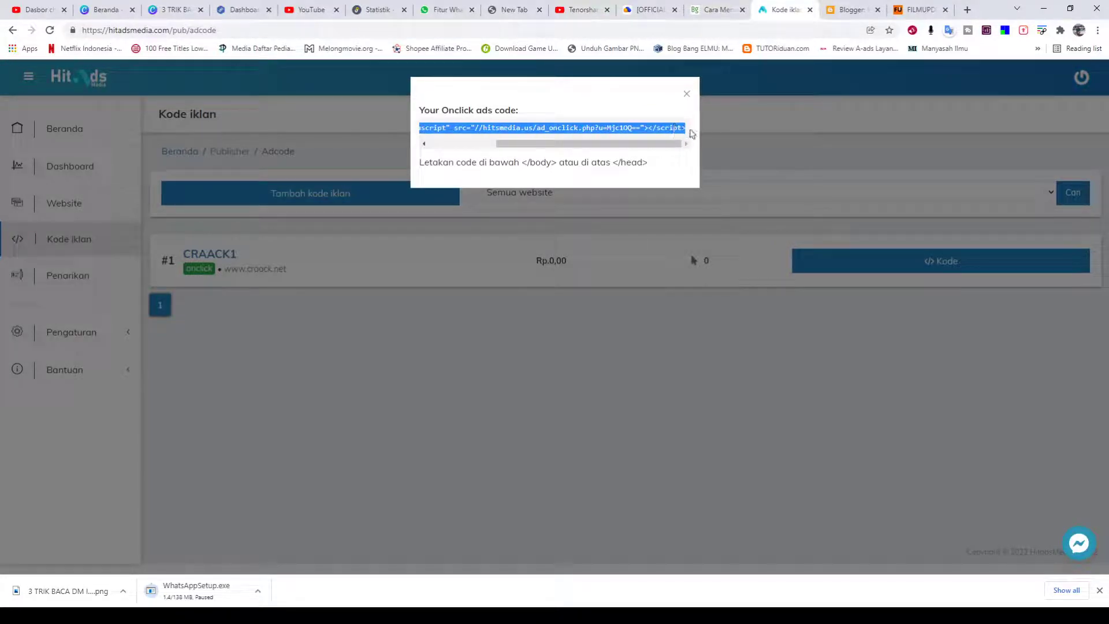
Switch to Blogger and change from the MEMBERFILM blog to the FILMUPDATE21 blog.
{"action": "left_click", "coordinate": [855, 11]}
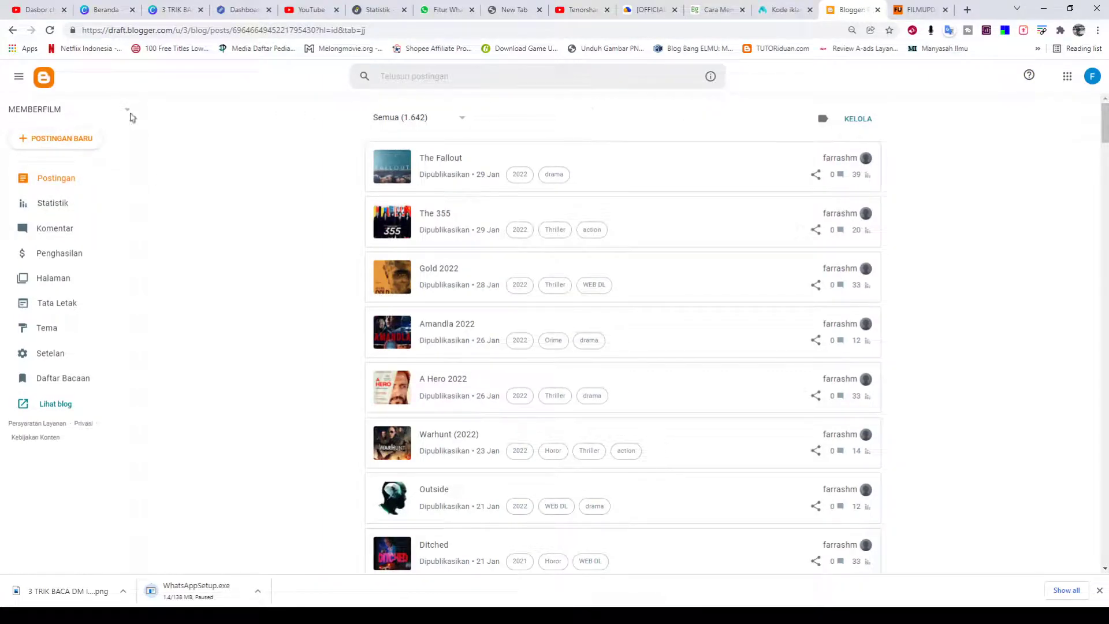
{"action": "left_click", "coordinate": [88, 114]}
{"action": "left_click", "coordinate": [34, 184]}
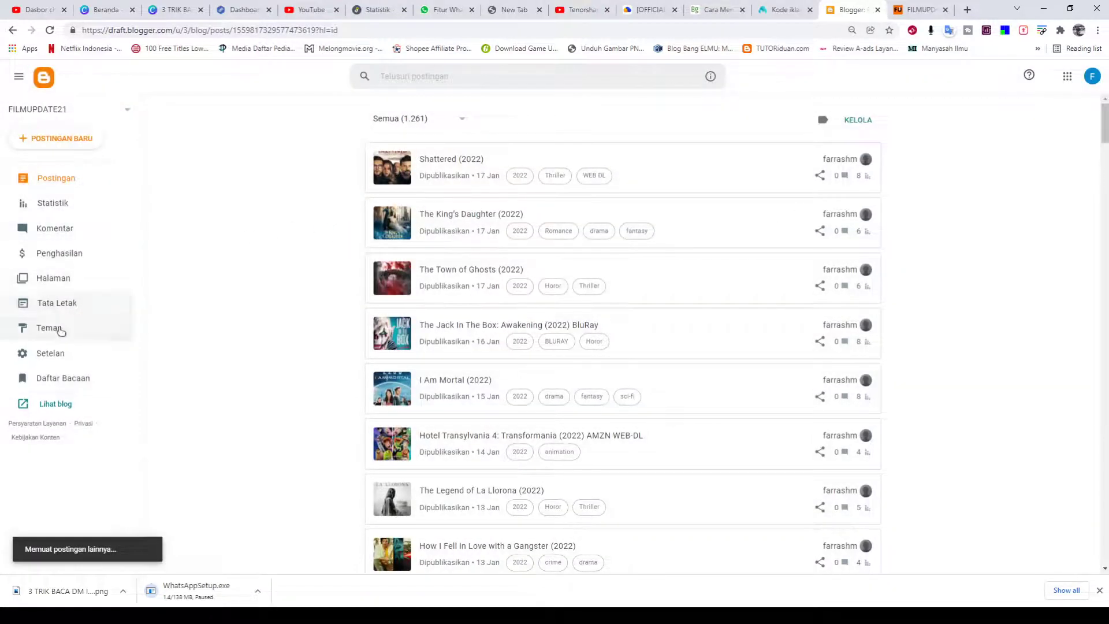
Look at the code around the head tag in the FILMUPDATE21 theme HTML, and leave the editor without editing.
{"action": "left_click", "coordinate": [49, 327]}
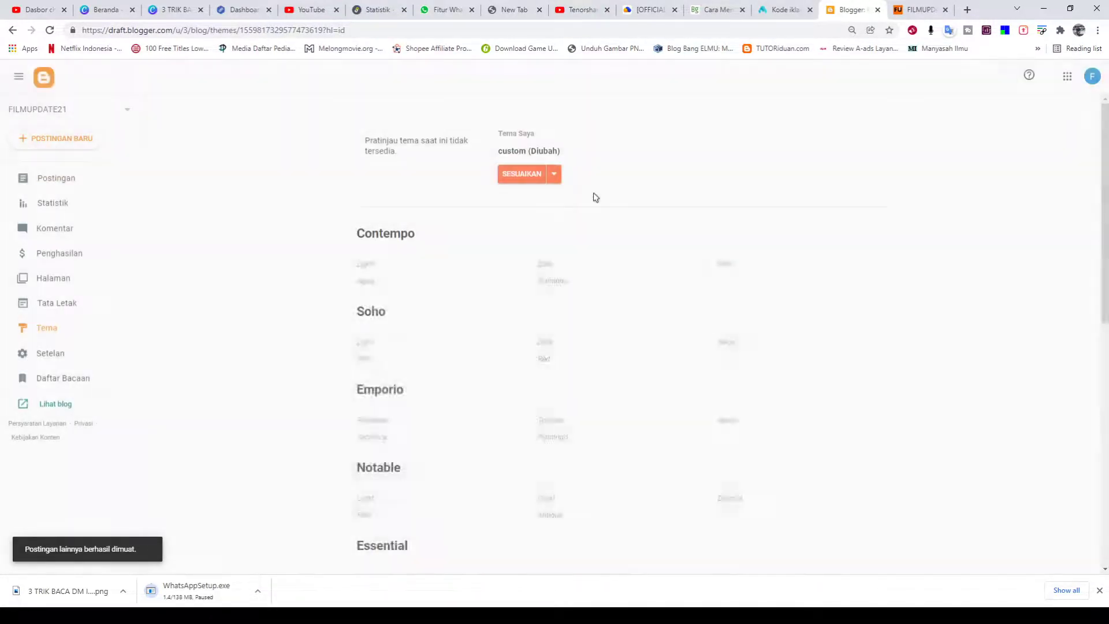
{"action": "left_click", "coordinate": [557, 175]}
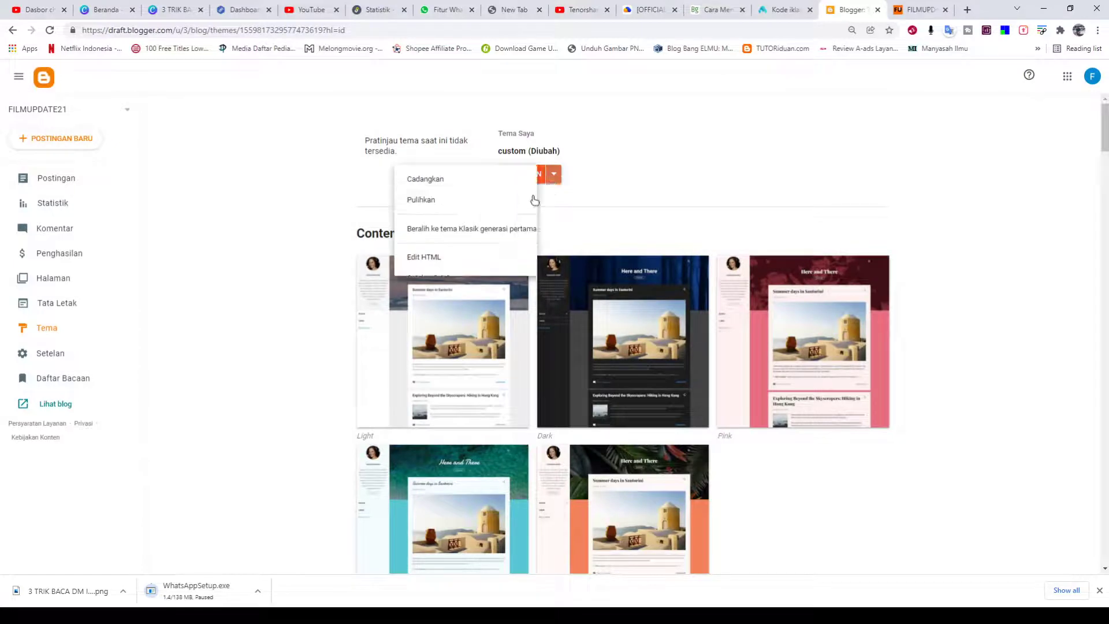
{"action": "left_click", "coordinate": [436, 257]}
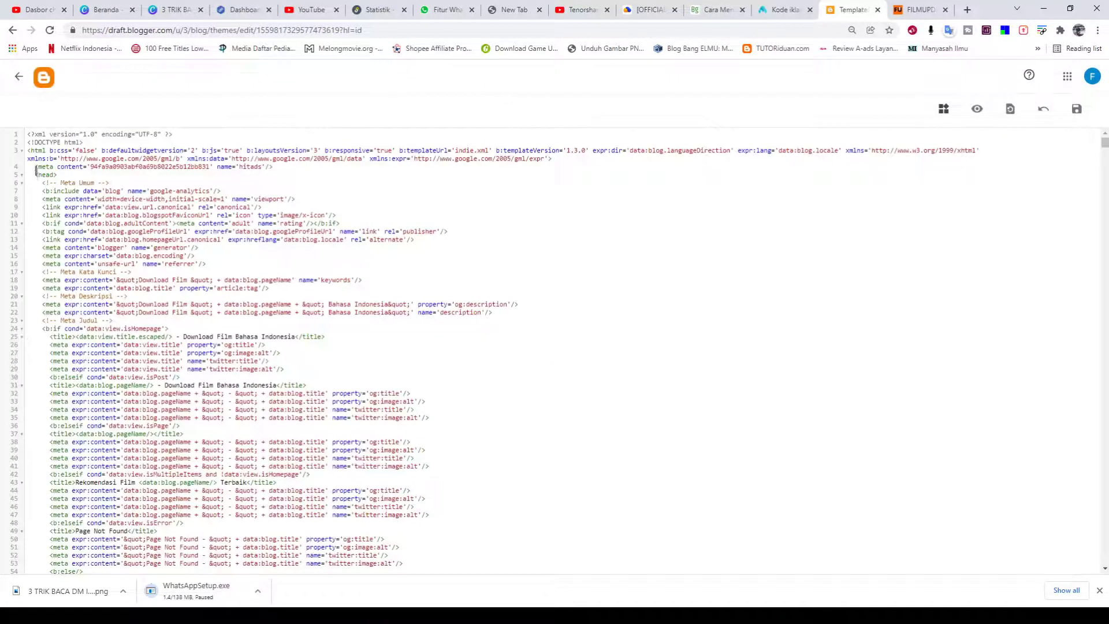
{"action": "left_click", "coordinate": [19, 76]}
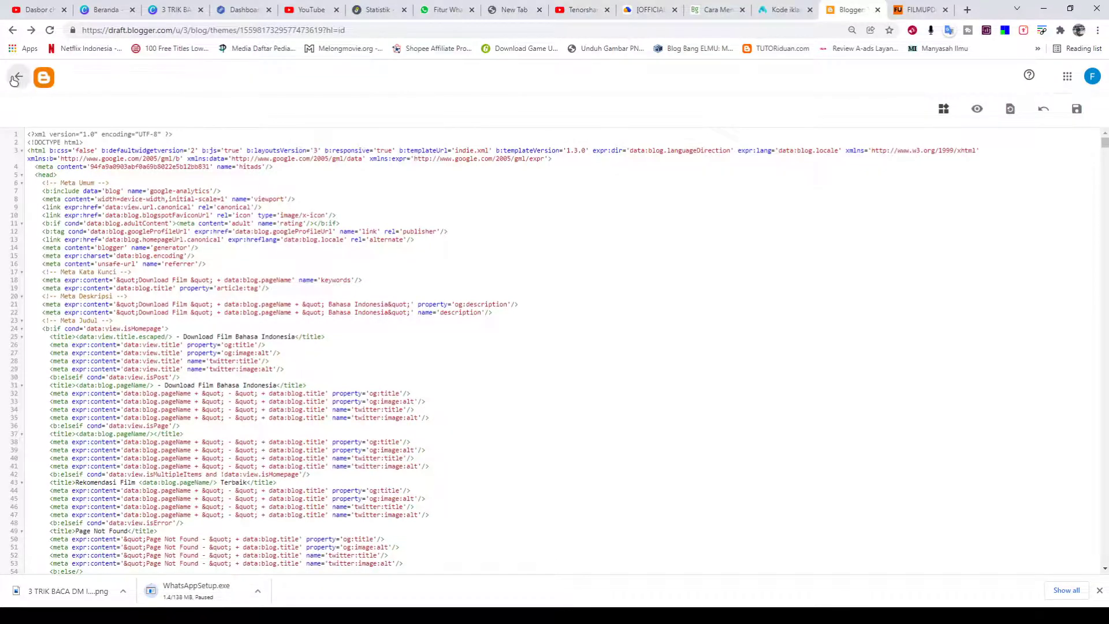
In the blog layout, clear and re-paste the HitAds Onclick script in the main section's first HTML/JavaScript gadget, leave it untitled, and save.
{"action": "left_click", "coordinate": [66, 306]}
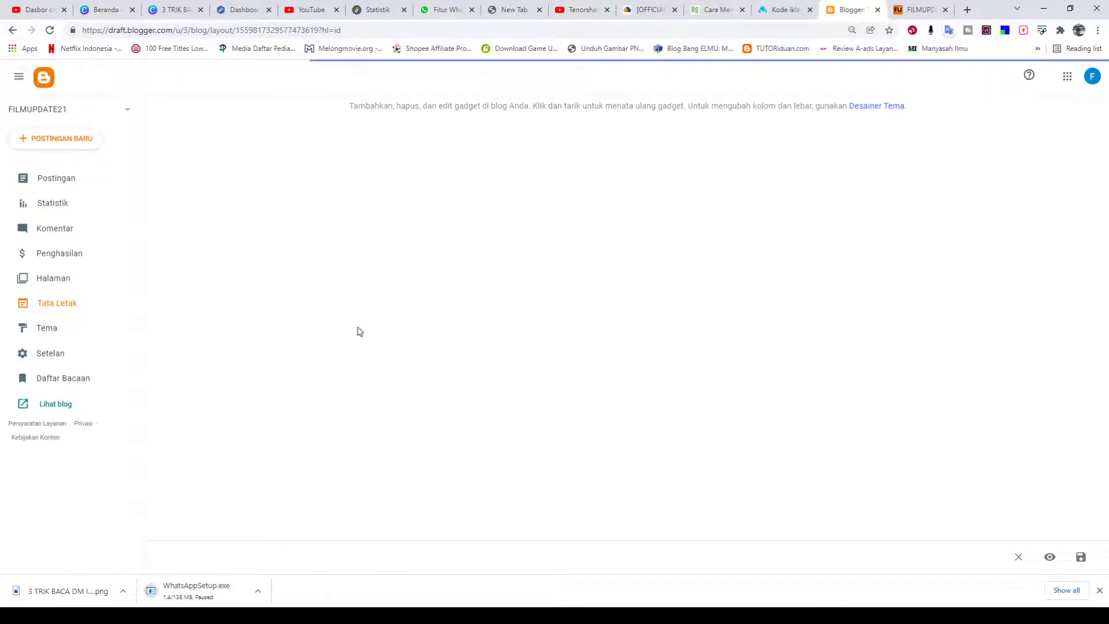
{"action": "scroll", "coordinate": [268, 374], "scroll_direction": "down", "scroll_amount": 7}
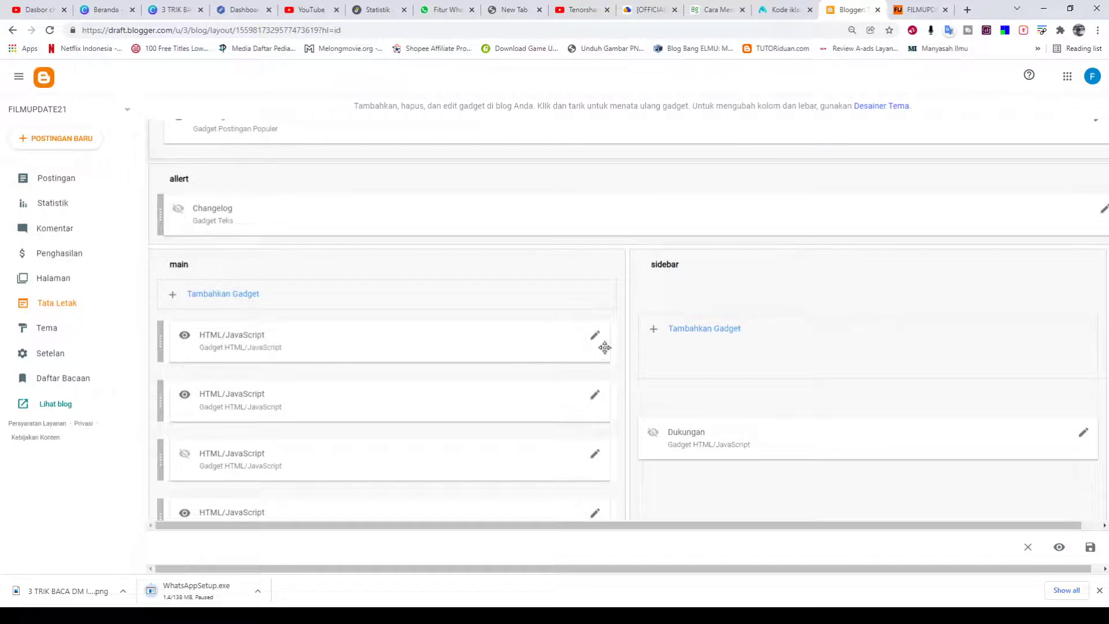
{"action": "left_click", "coordinate": [595, 335]}
{"action": "left_click_drag", "start_coordinate": [568, 367], "coordinate": [421, 332]}
{"action": "key", "text": "ctrl+c"}
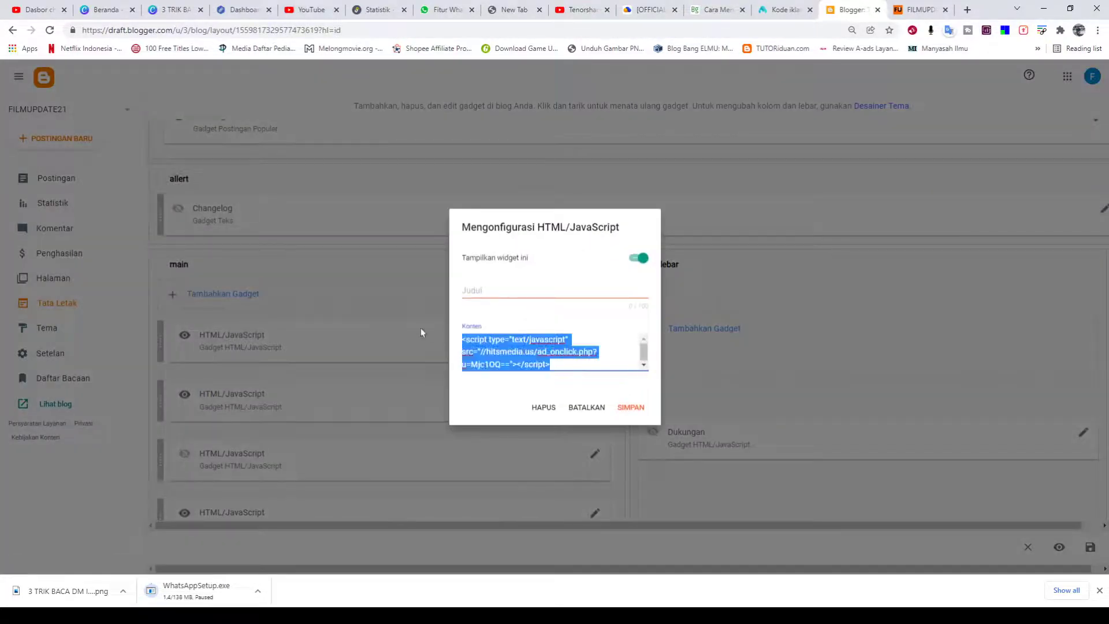
{"action": "key", "text": "BackSpace"}
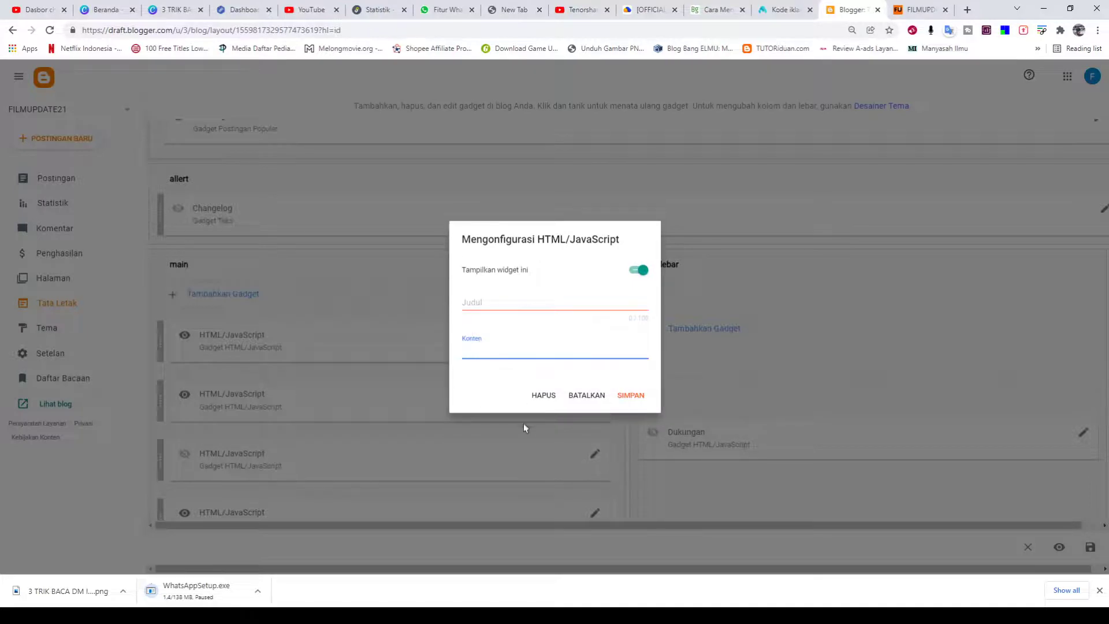
{"action": "key", "text": "ctrl+v"}
{"action": "left_click", "coordinate": [481, 291]}
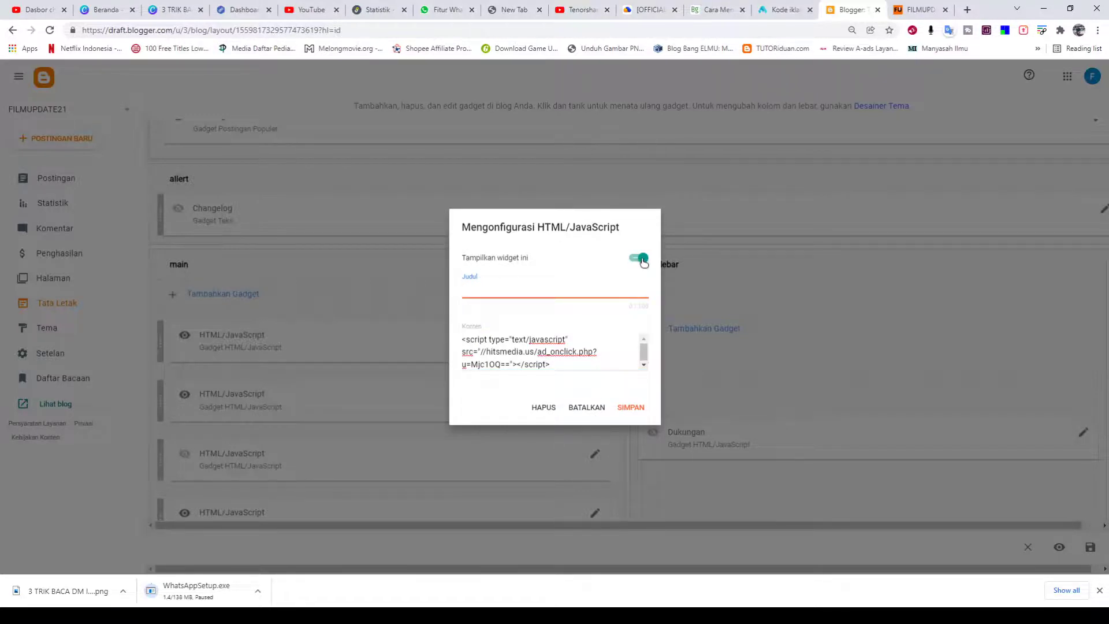
{"action": "left_click", "coordinate": [630, 408]}
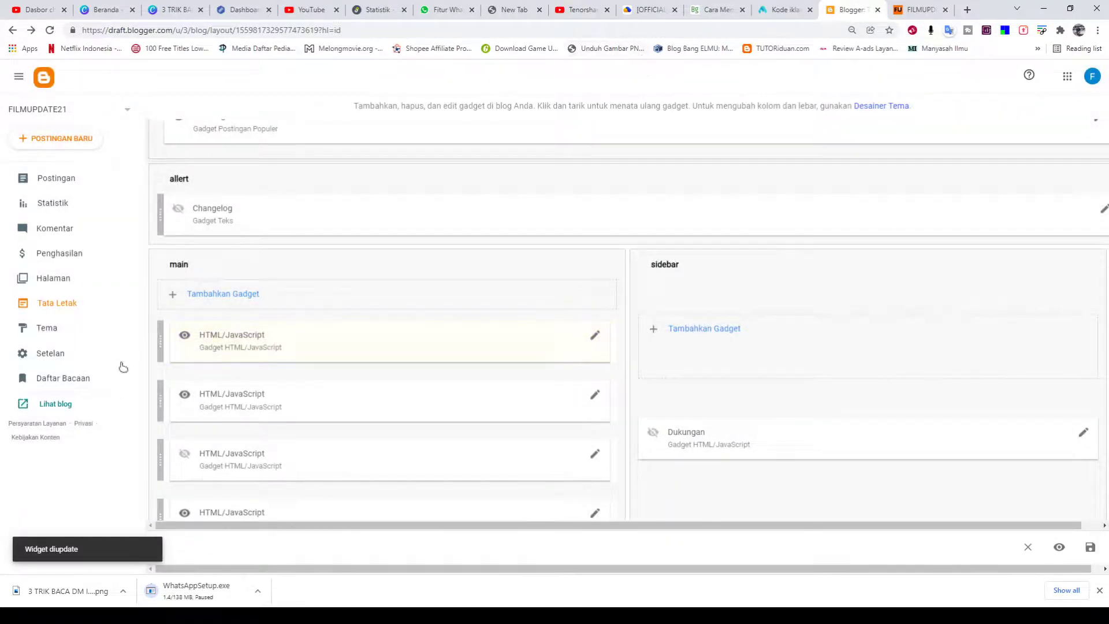
View the live FILMUPDATE21 blog, reload it and test the Onclick ad on the first trending movie, closing the extra pages.
{"action": "left_click", "coordinate": [49, 405]}
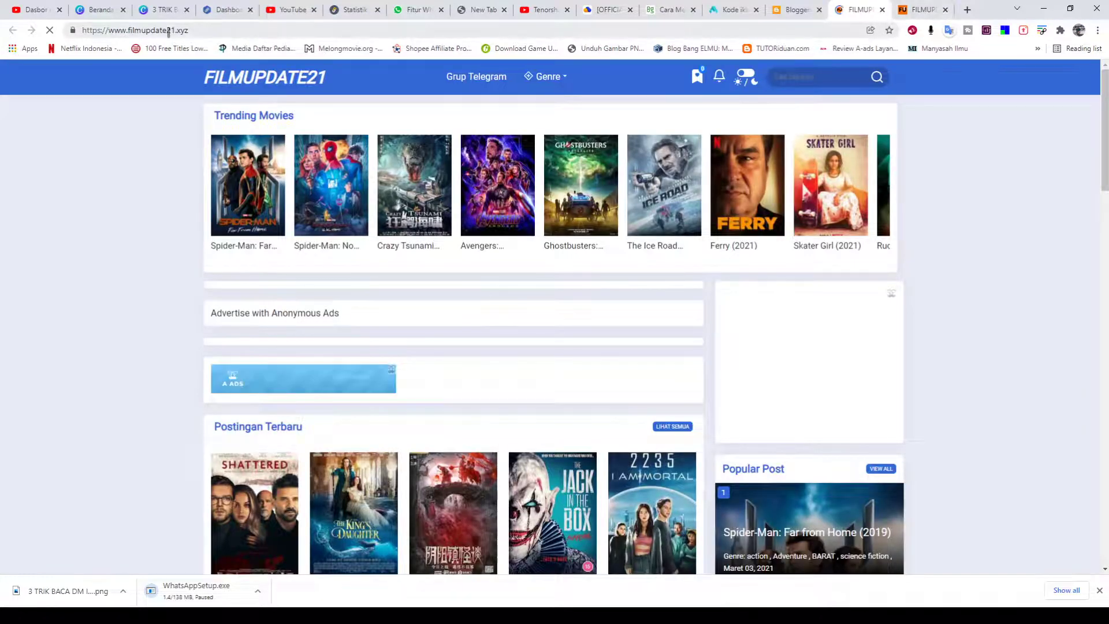
{"action": "left_click", "coordinate": [49, 30]}
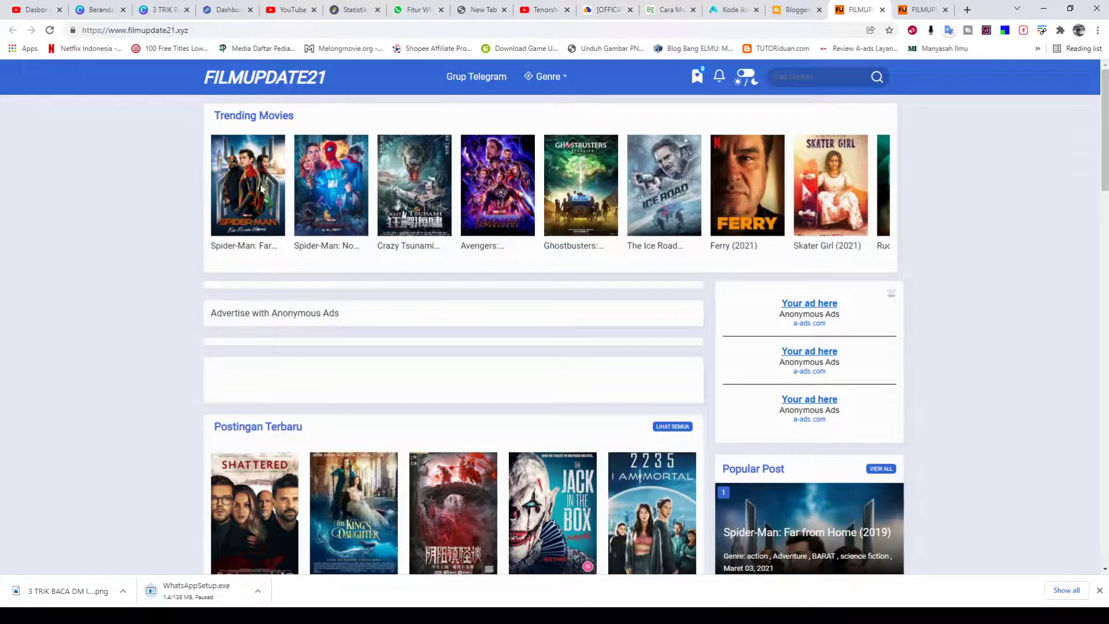
{"action": "left_click", "coordinate": [263, 191]}
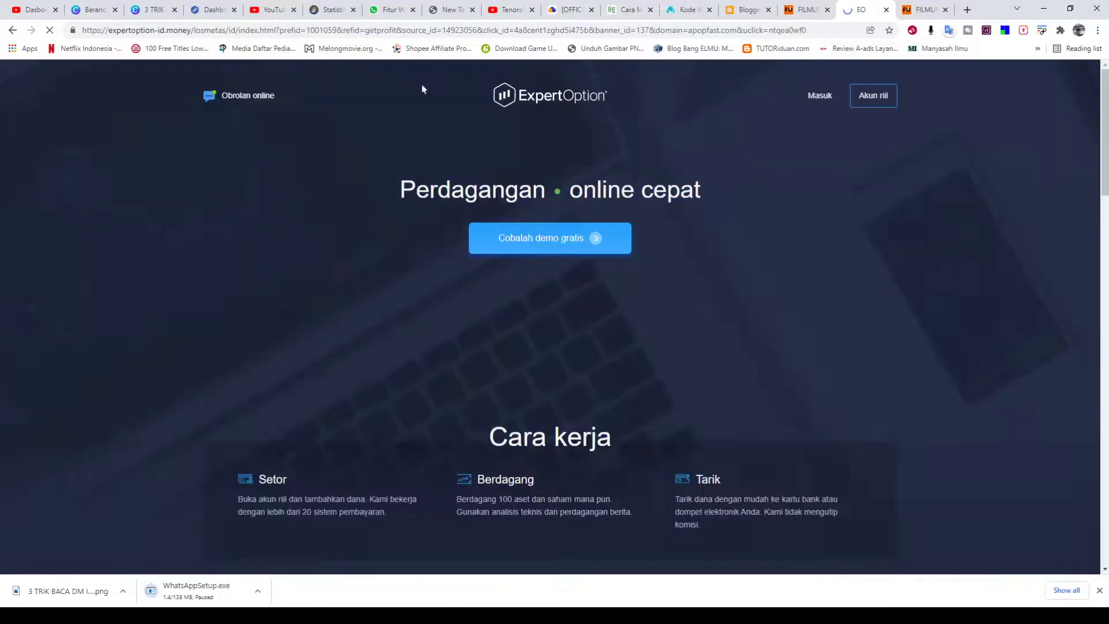
{"action": "middle_click", "coordinate": [843, 12]}
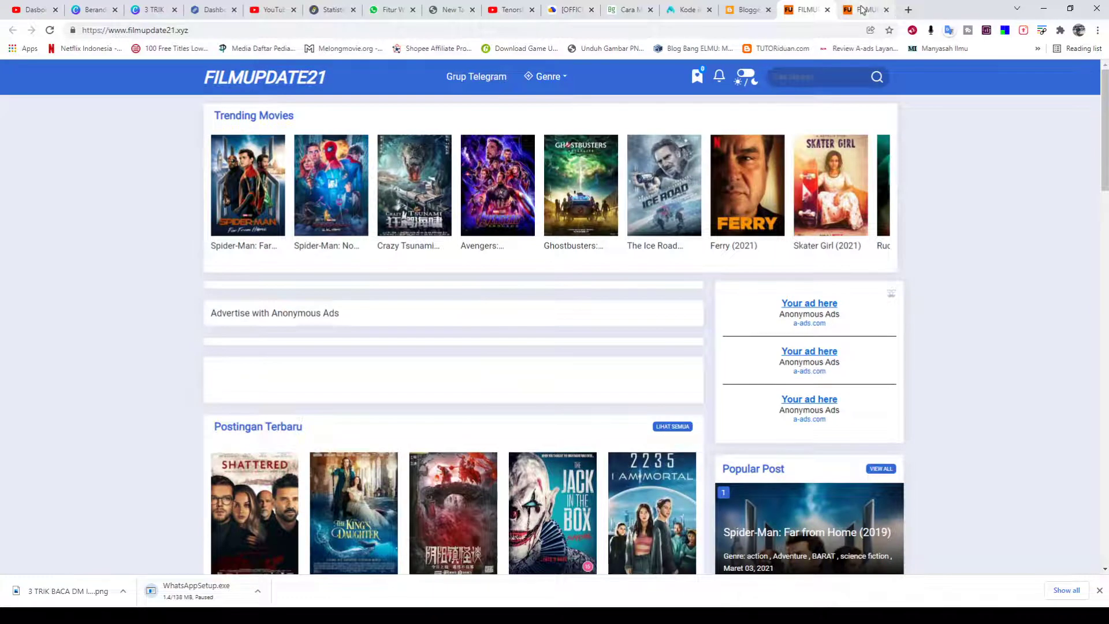
{"action": "left_click", "coordinate": [860, 9]}
{"action": "left_click", "coordinate": [885, 10]}
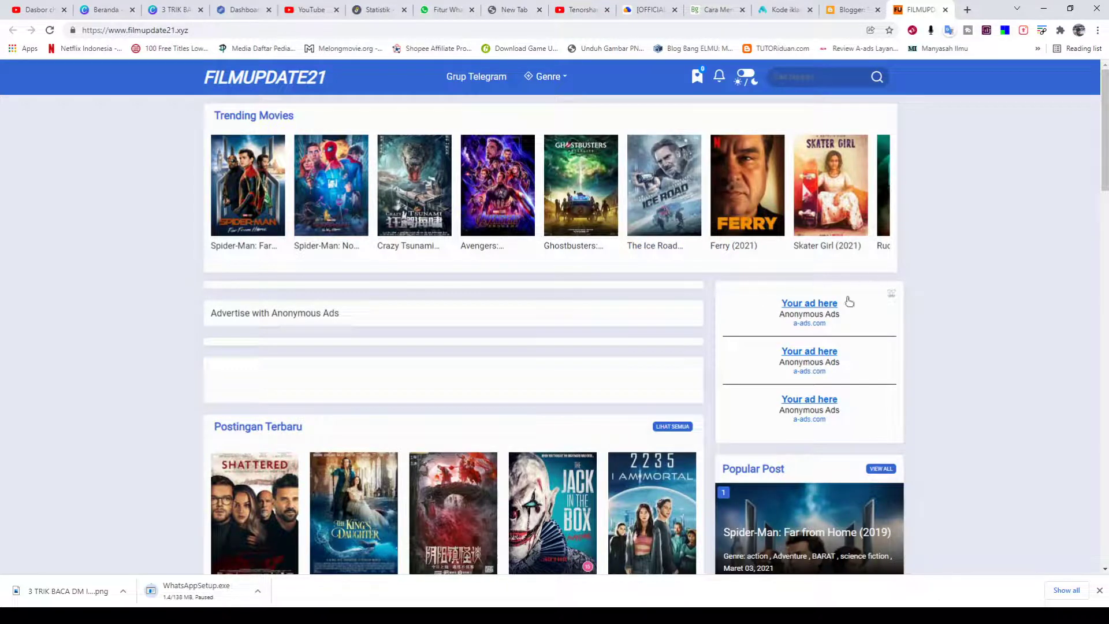
Return to HitAds Media, view the HitadsMedia support chat, and open the publisher Dashboard to examine the earnings overview.
{"action": "left_click", "coordinate": [782, 10]}
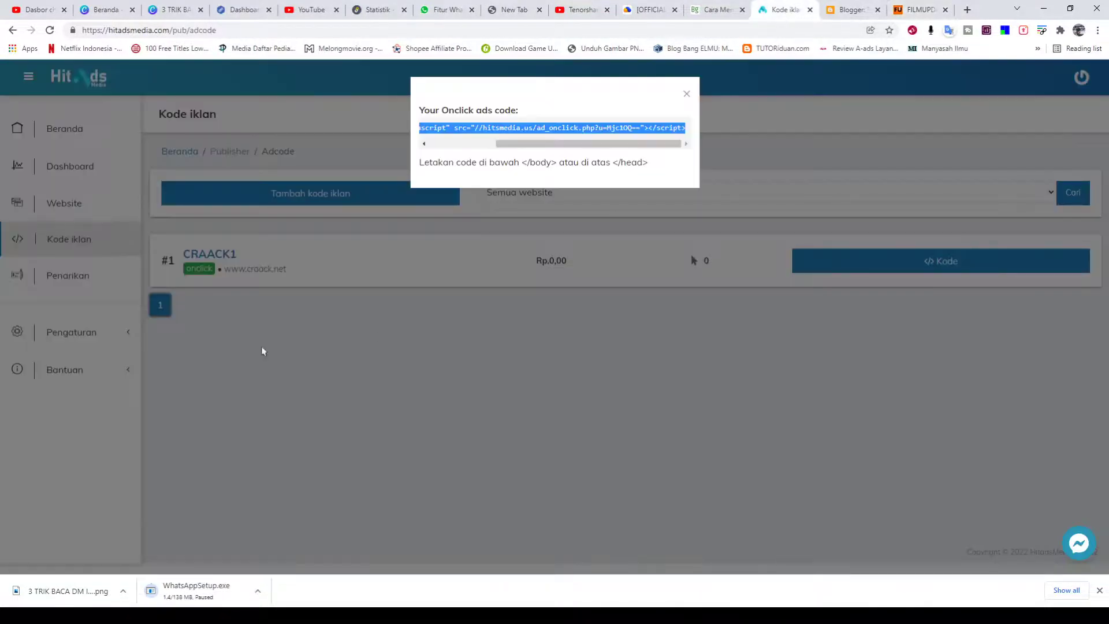
{"action": "left_click", "coordinate": [815, 453]}
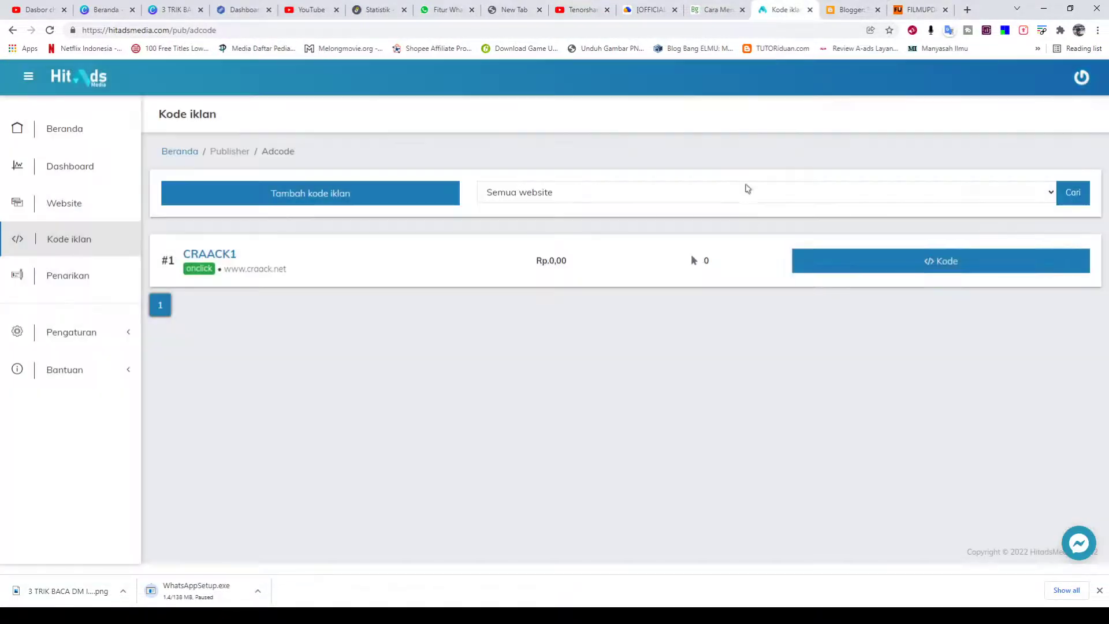
{"action": "left_click", "coordinate": [1078, 543]}
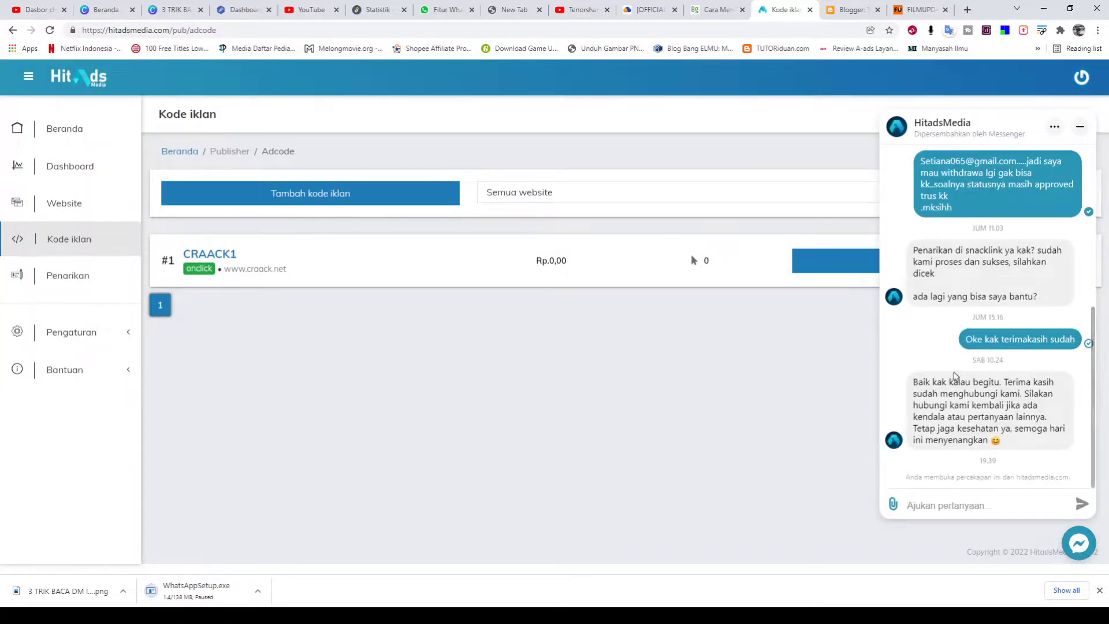
{"action": "left_click", "coordinate": [1079, 127]}
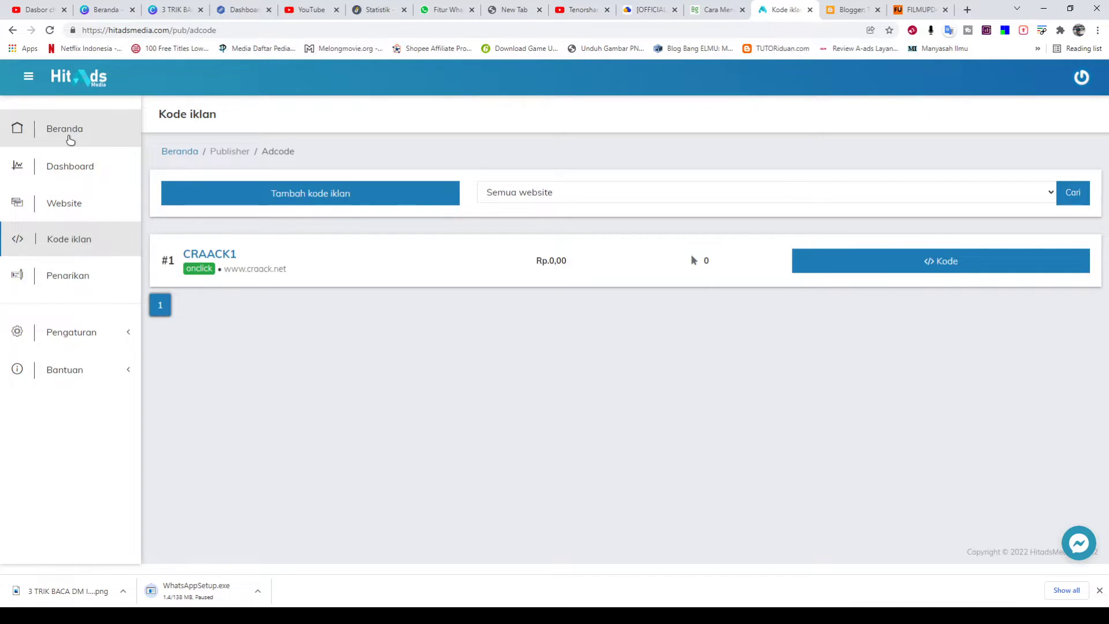
{"action": "left_click", "coordinate": [68, 172]}
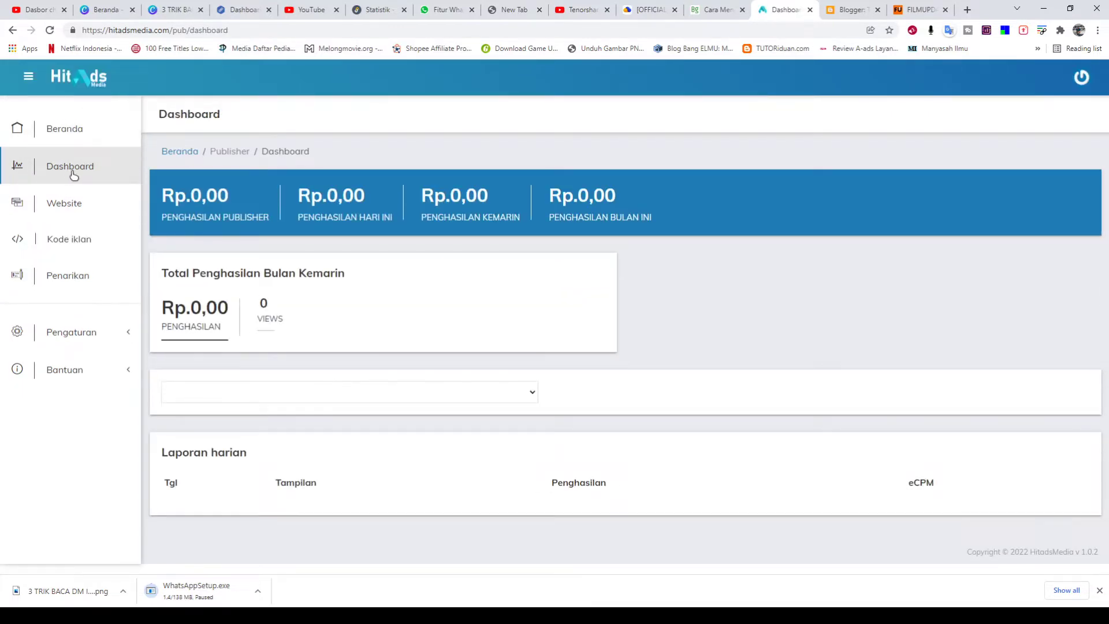